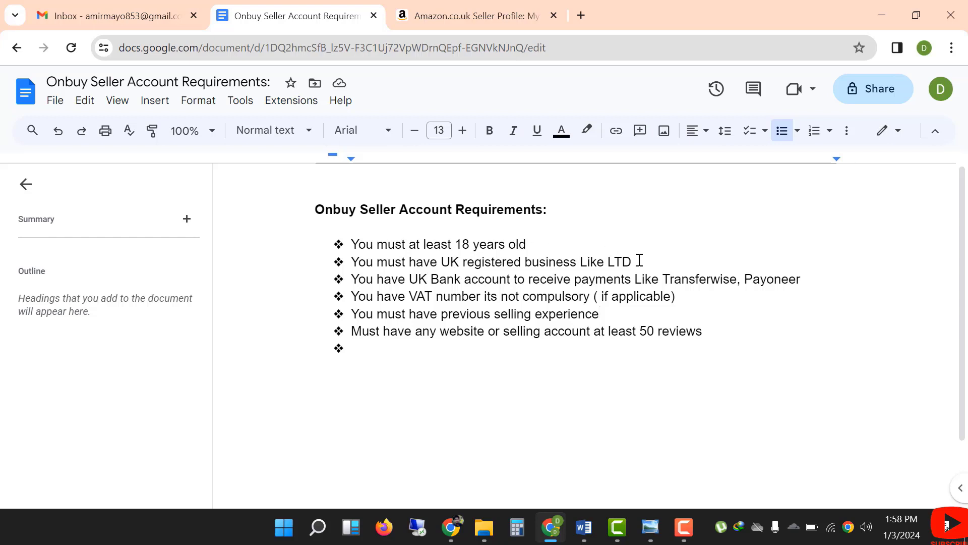
Highlight the UK registered business, UK bank account and VAT number requirements in the document
{"action": "left_click_drag", "start_coordinate": [637, 260], "coordinate": [359, 257]}
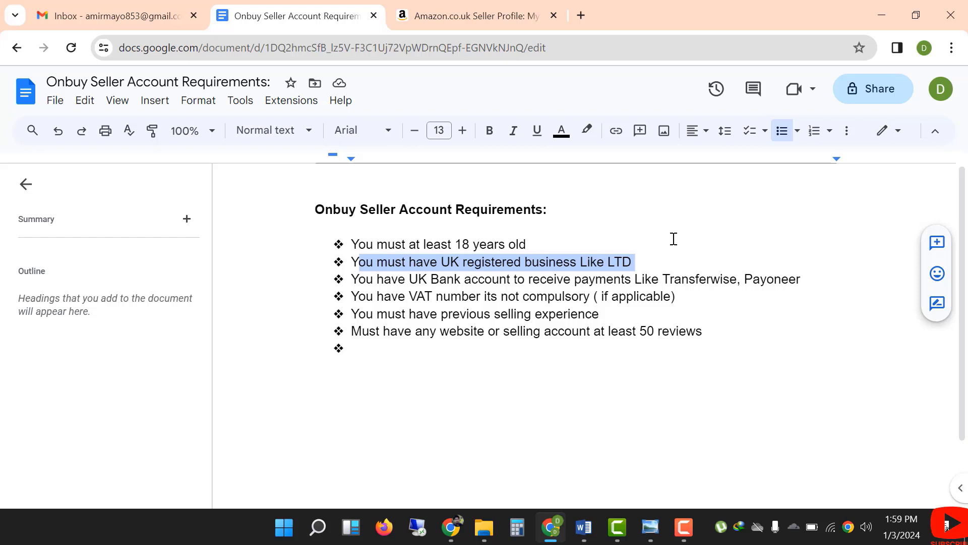
{"action": "left_click", "coordinate": [663, 251]}
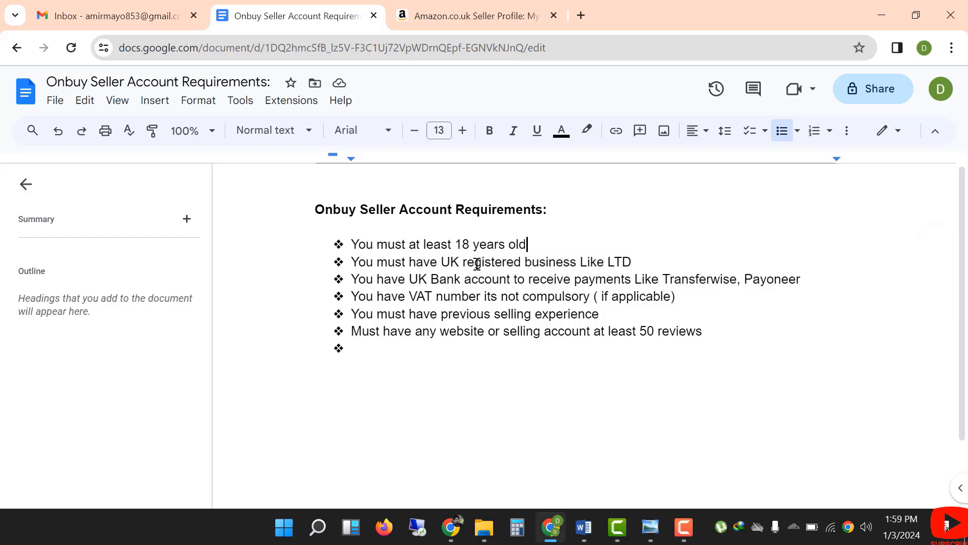
{"action": "left_click_drag", "start_coordinate": [635, 263], "coordinate": [371, 262]}
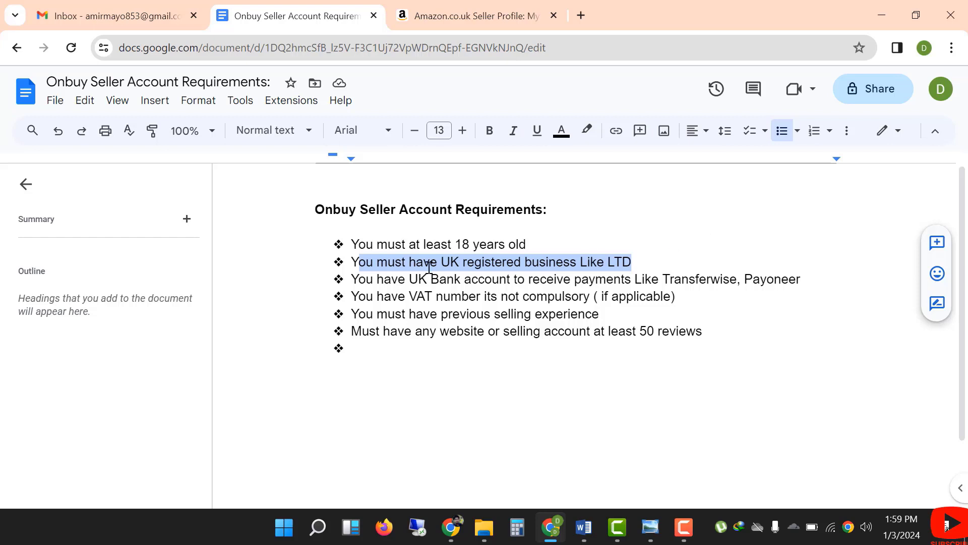
{"action": "left_click_drag", "start_coordinate": [817, 280], "coordinate": [398, 280]}
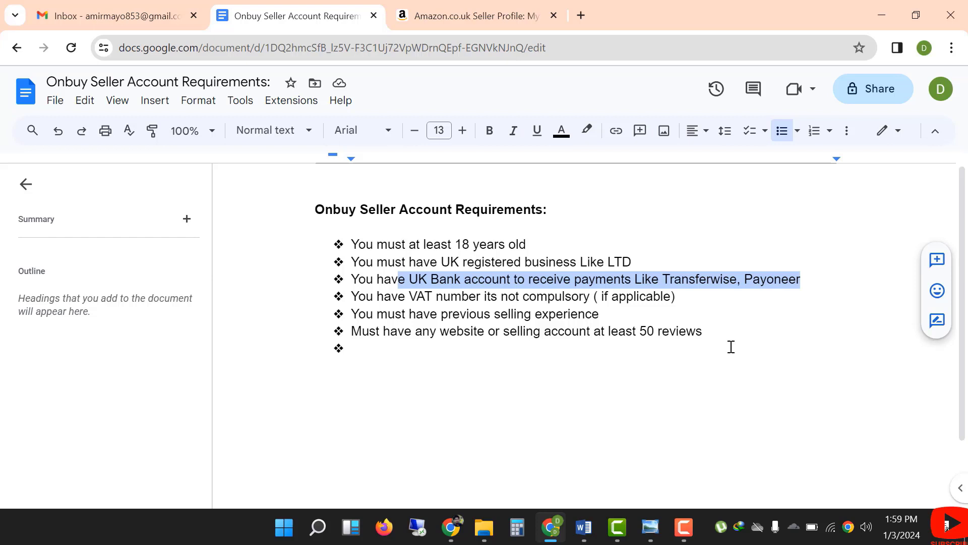
{"action": "left_click", "coordinate": [352, 297]}
{"action": "left_click_drag", "start_coordinate": [352, 297], "coordinate": [469, 297]}
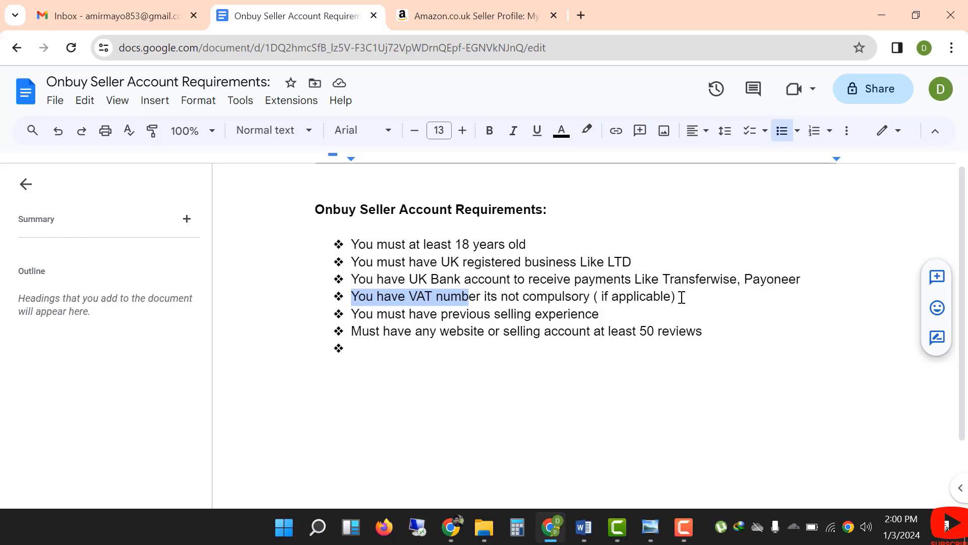
{"action": "left_click_drag", "start_coordinate": [681, 297], "coordinate": [352, 297]}
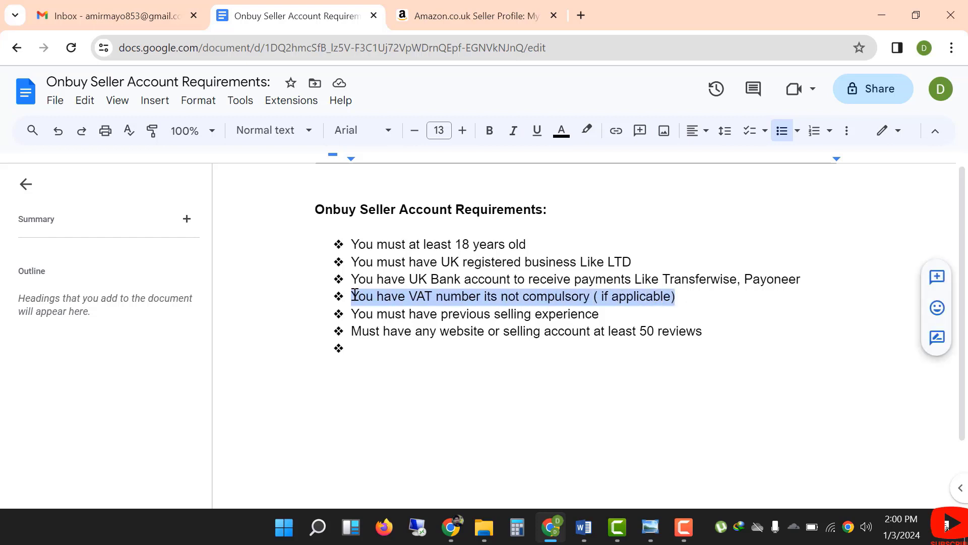
{"action": "left_click", "coordinate": [513, 378]}
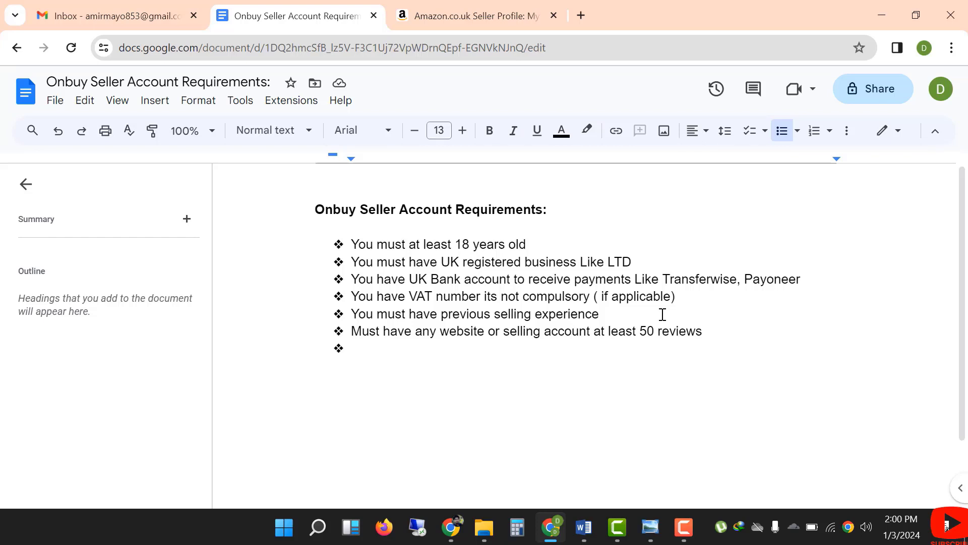
Highlight the website and 50 reviews requirement in the document
{"action": "left_click_drag", "start_coordinate": [704, 332], "coordinate": [647, 343]}
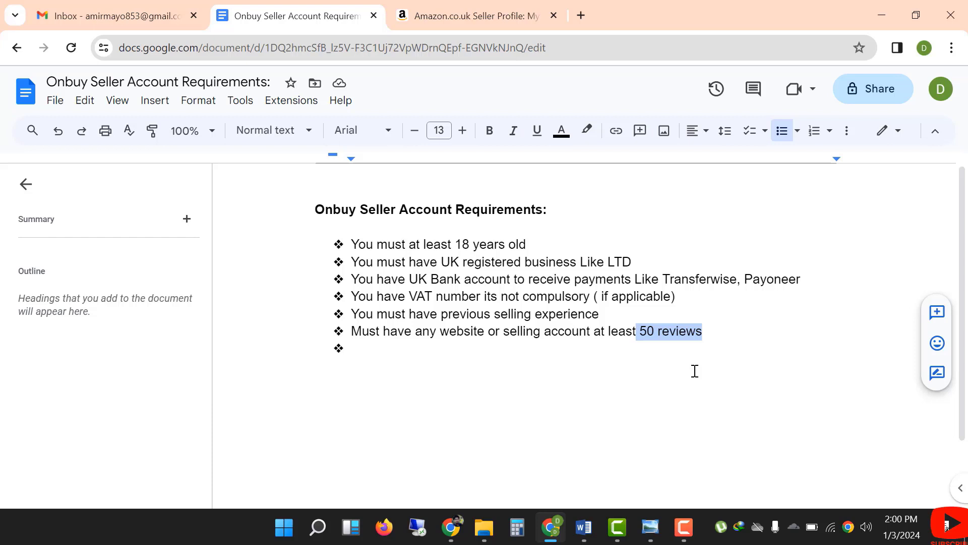
{"action": "left_click", "coordinate": [708, 336]}
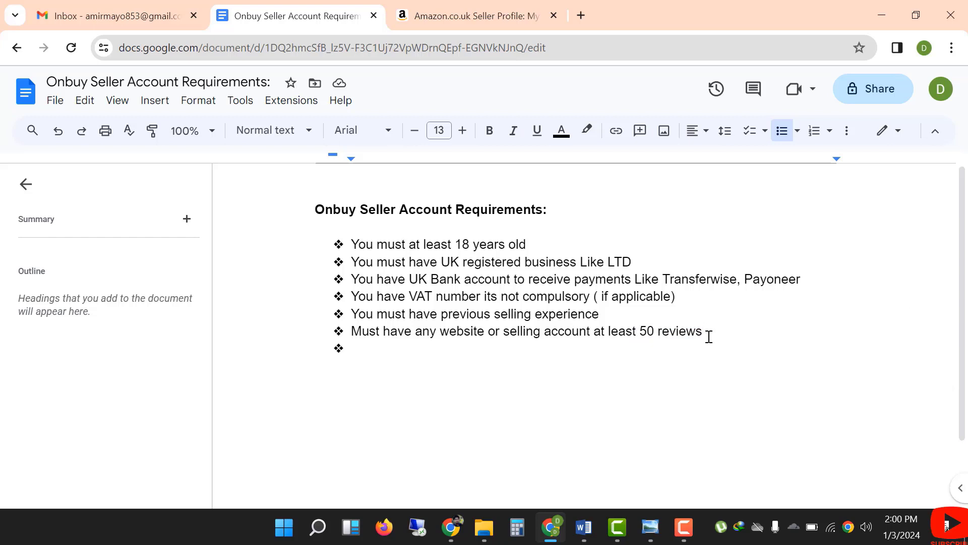
{"action": "left_click_drag", "start_coordinate": [709, 332], "coordinate": [641, 331]}
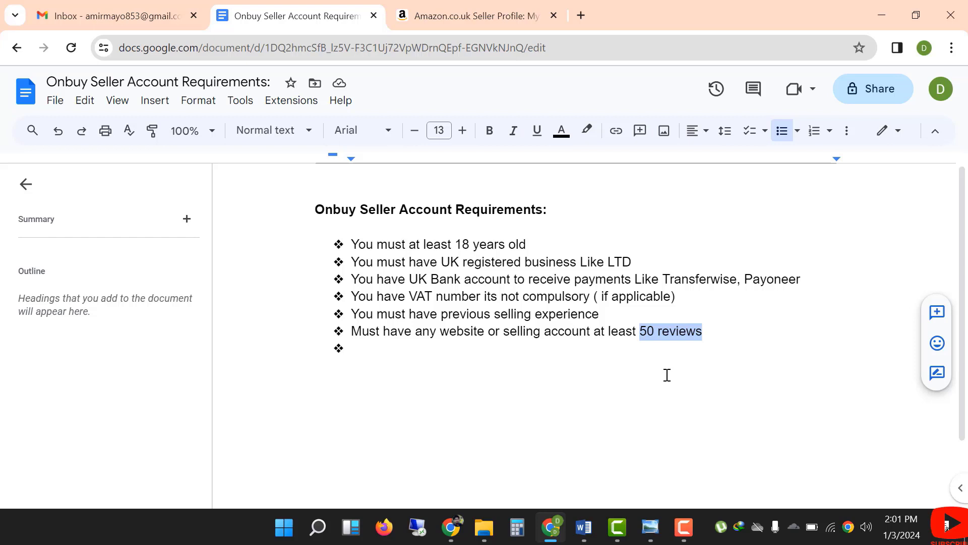
{"action": "left_click", "coordinate": [730, 387]}
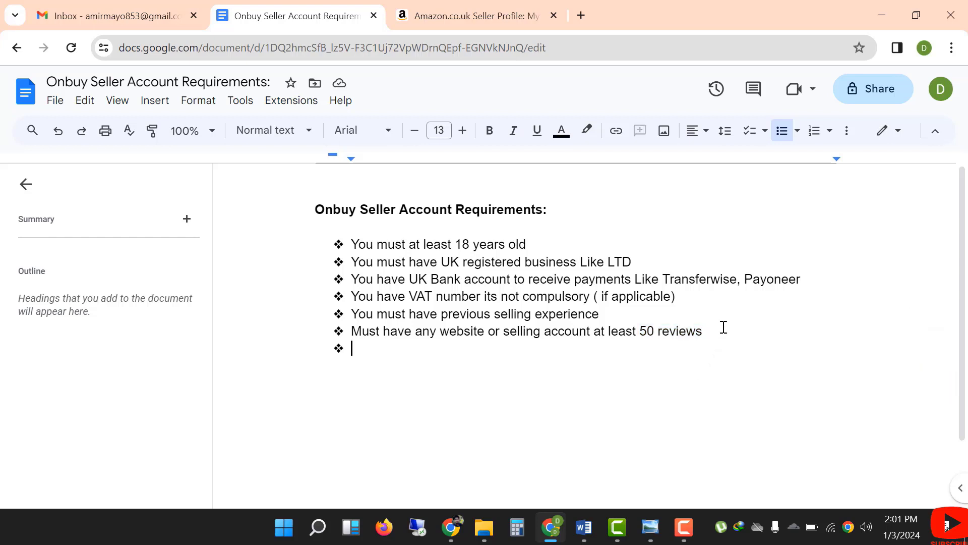
{"action": "left_click_drag", "start_coordinate": [724, 329], "coordinate": [468, 336]}
{"action": "left_click_drag", "start_coordinate": [357, 337], "coordinate": [349, 332]}
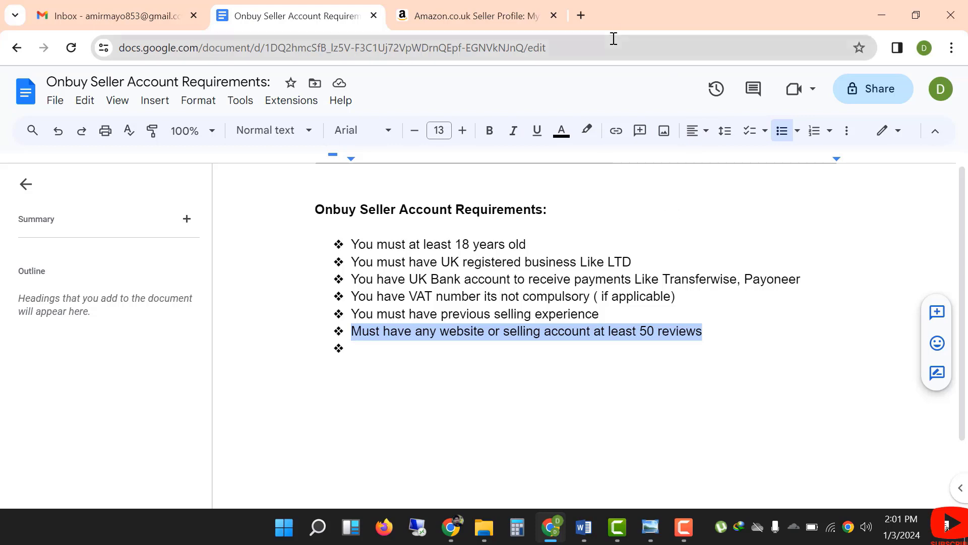
Search 'onbuy' in a new tab, open onbuy.com/gb and scroll down to its footer
{"action": "left_click", "coordinate": [580, 17]}
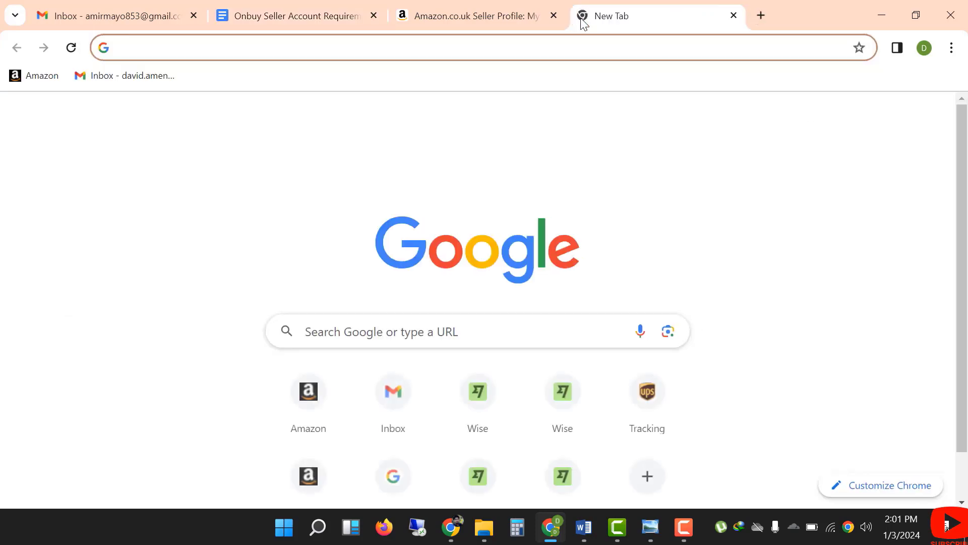
{"action": "type", "text": "onbuy"}
{"action": "key", "text": "Return"}
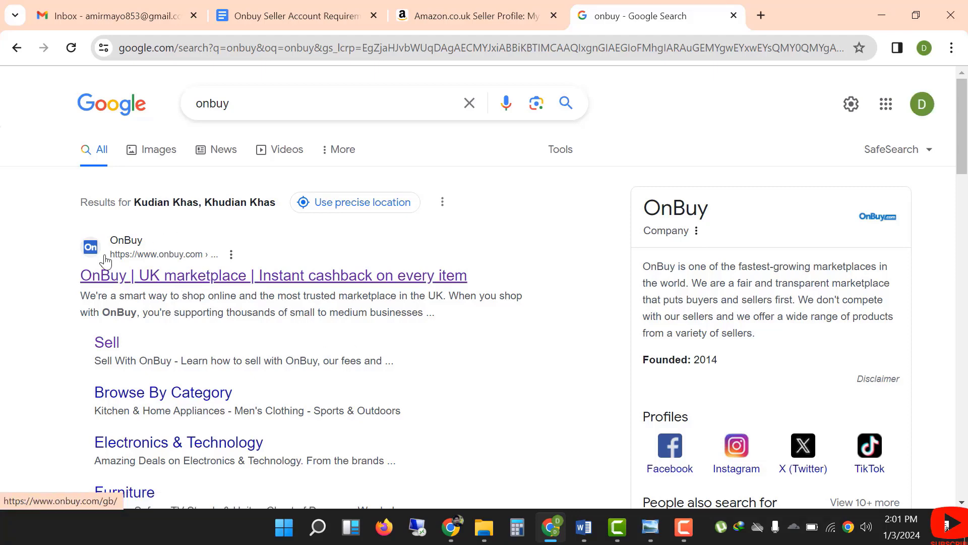
{"action": "left_click", "coordinate": [155, 277]}
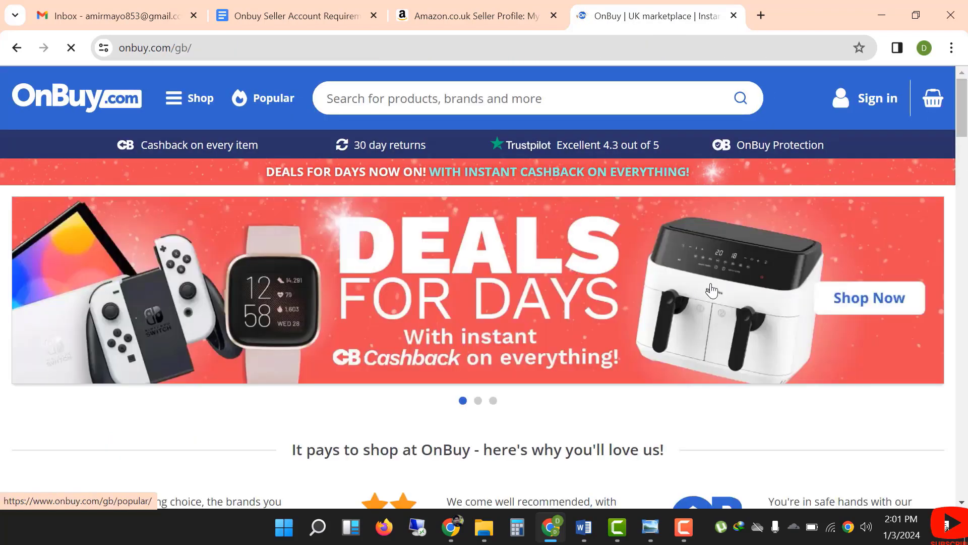
{"action": "scroll", "coordinate": [709, 288], "scroll_direction": "down", "scroll_amount": 1}
{"action": "scroll", "coordinate": [371, 299], "scroll_direction": "up", "scroll_amount": 1}
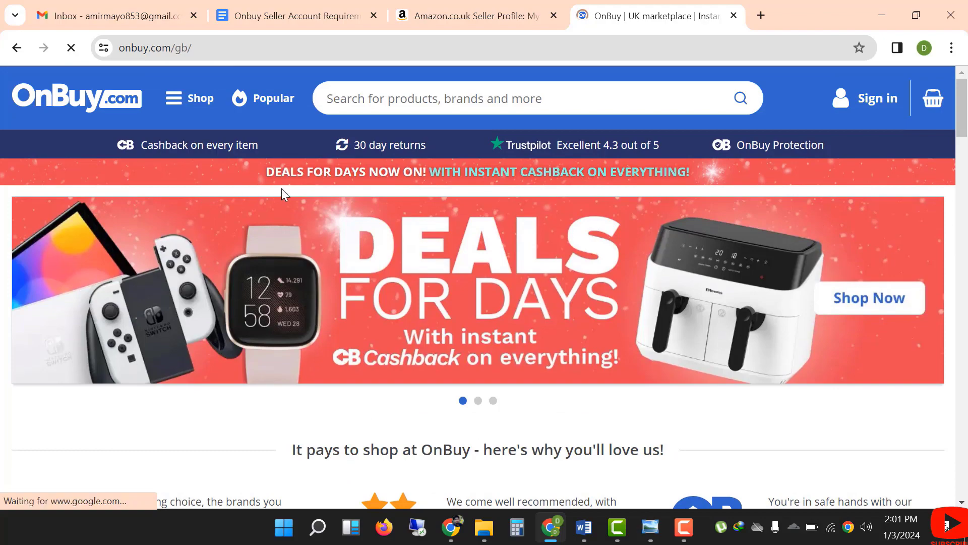
{"action": "scroll", "coordinate": [422, 296], "scroll_direction": "down", "scroll_amount": 3}
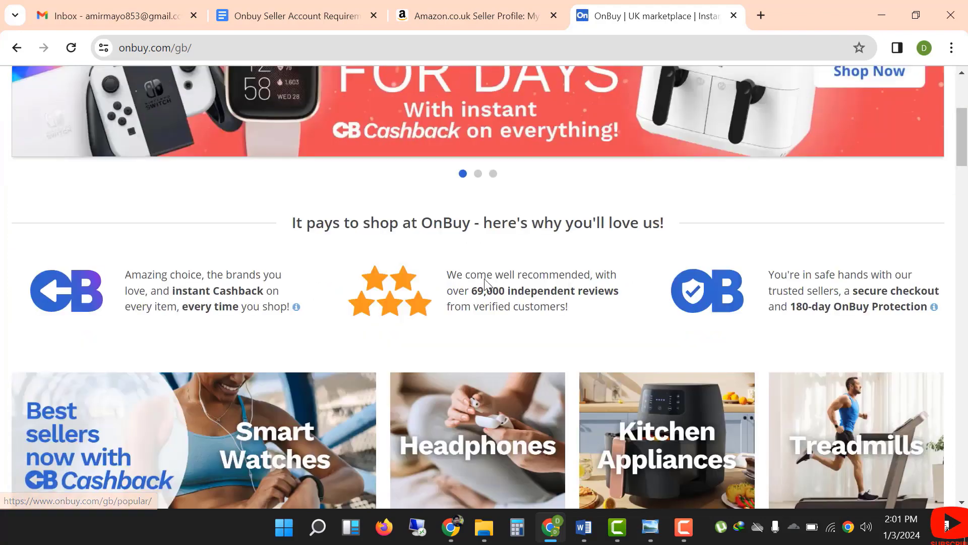
{"action": "scroll", "coordinate": [484, 278], "scroll_direction": "down", "scroll_amount": 4}
{"action": "scroll", "coordinate": [506, 272], "scroll_direction": "down", "scroll_amount": 6}
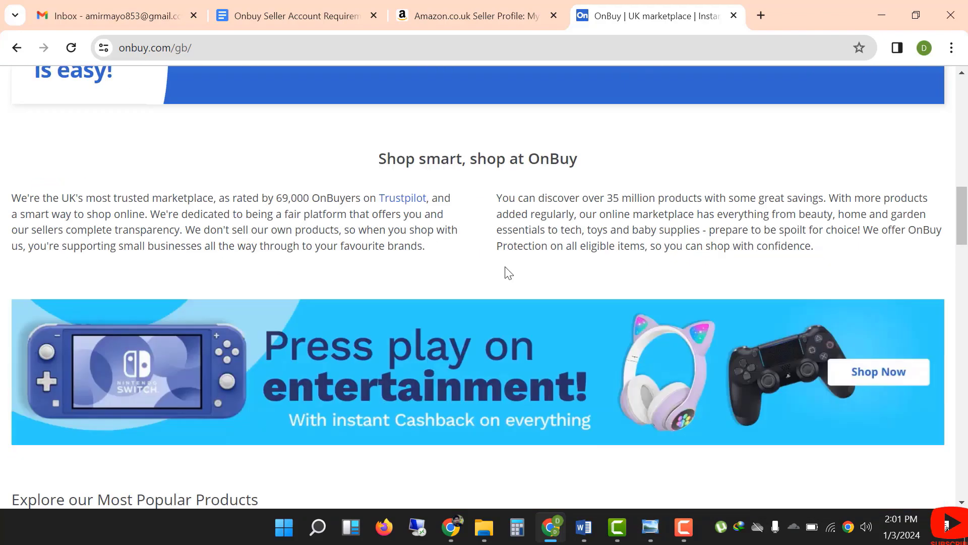
{"action": "scroll", "coordinate": [562, 258], "scroll_direction": "down", "scroll_amount": 15}
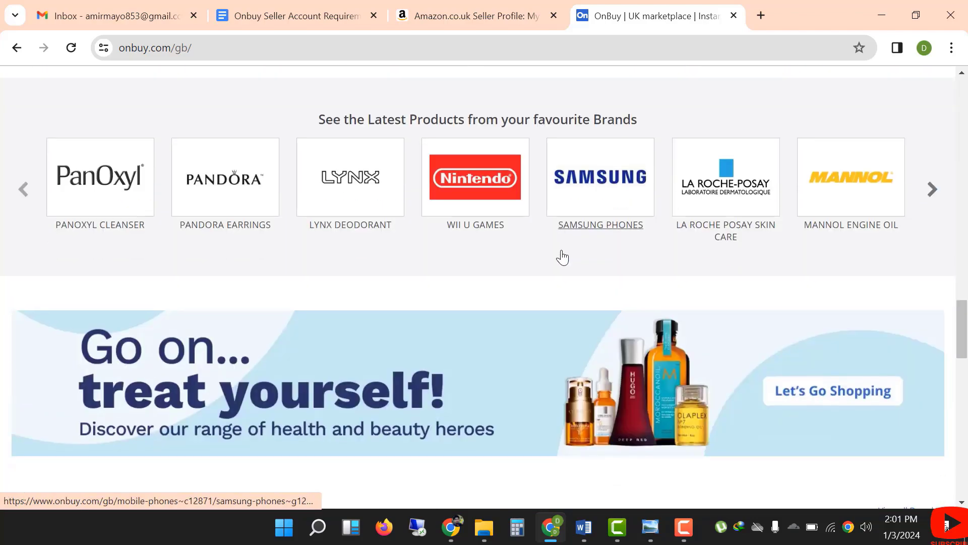
{"action": "scroll", "coordinate": [561, 248], "scroll_direction": "down", "scroll_amount": 10}
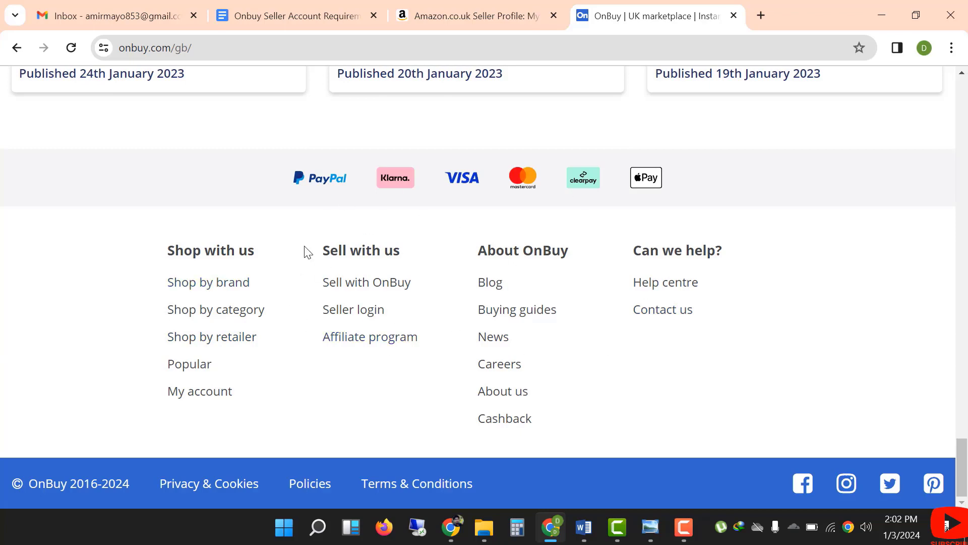
{"action": "left_click", "coordinate": [338, 291]}
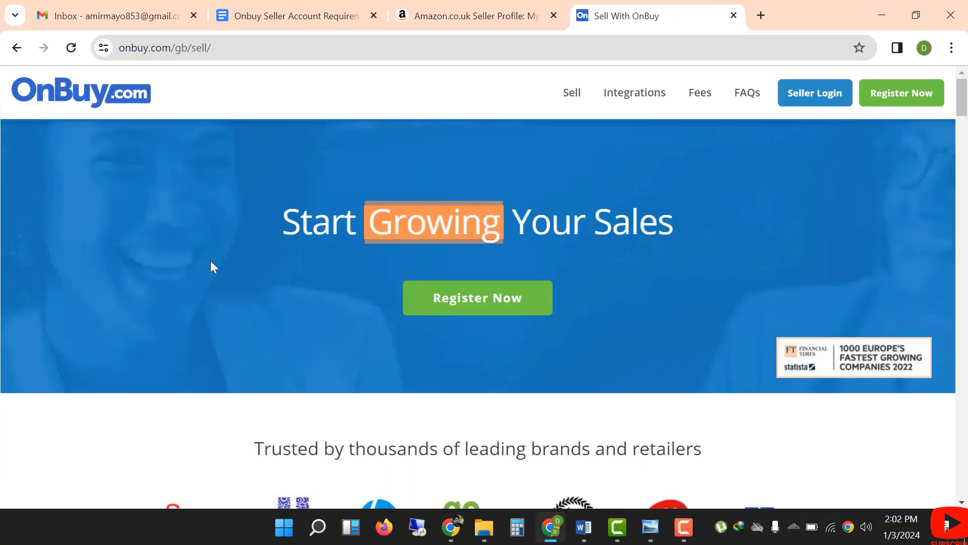
{"action": "scroll", "coordinate": [210, 260], "scroll_direction": "down", "scroll_amount": 4}
{"action": "scroll", "coordinate": [212, 266], "scroll_direction": "up", "scroll_amount": 4}
{"action": "scroll", "coordinate": [222, 240], "scroll_direction": "down", "scroll_amount": 4}
{"action": "scroll", "coordinate": [202, 240], "scroll_direction": "up", "scroll_amount": 4}
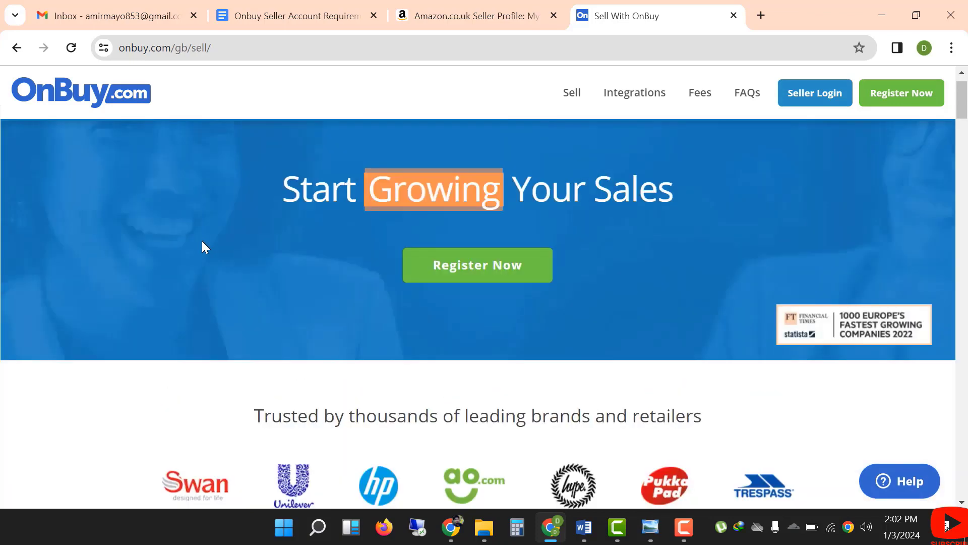
{"action": "scroll", "coordinate": [202, 241], "scroll_direction": "up", "scroll_amount": 1}
{"action": "left_click_drag", "start_coordinate": [268, 220], "coordinate": [678, 217]}
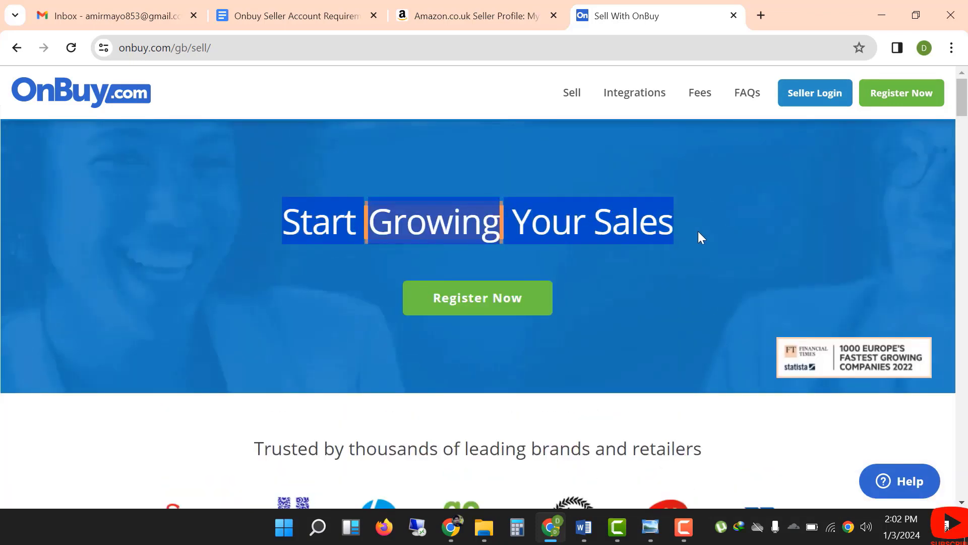
{"action": "left_click", "coordinate": [276, 247]}
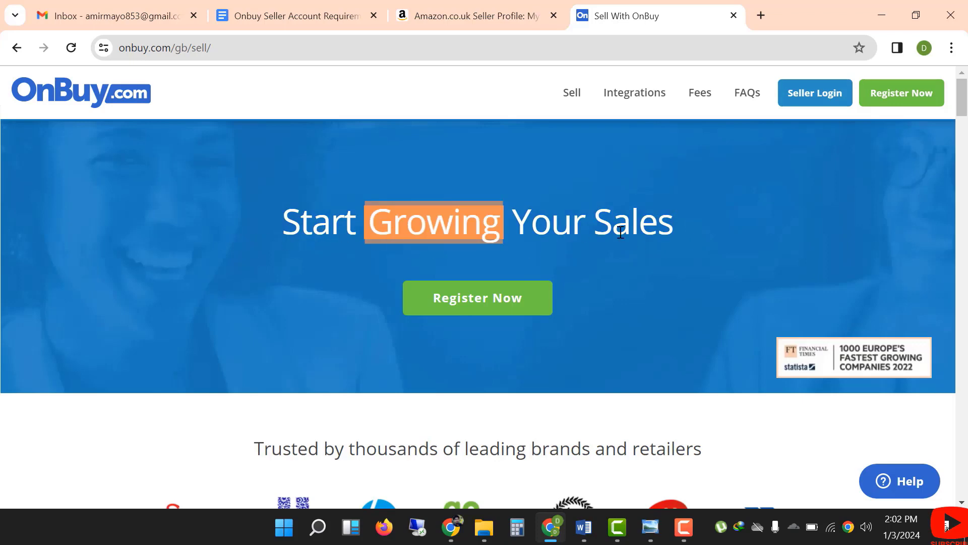
{"action": "scroll", "coordinate": [629, 280], "scroll_direction": "down", "scroll_amount": 2}
{"action": "scroll", "coordinate": [480, 252], "scroll_direction": "down", "scroll_amount": 3}
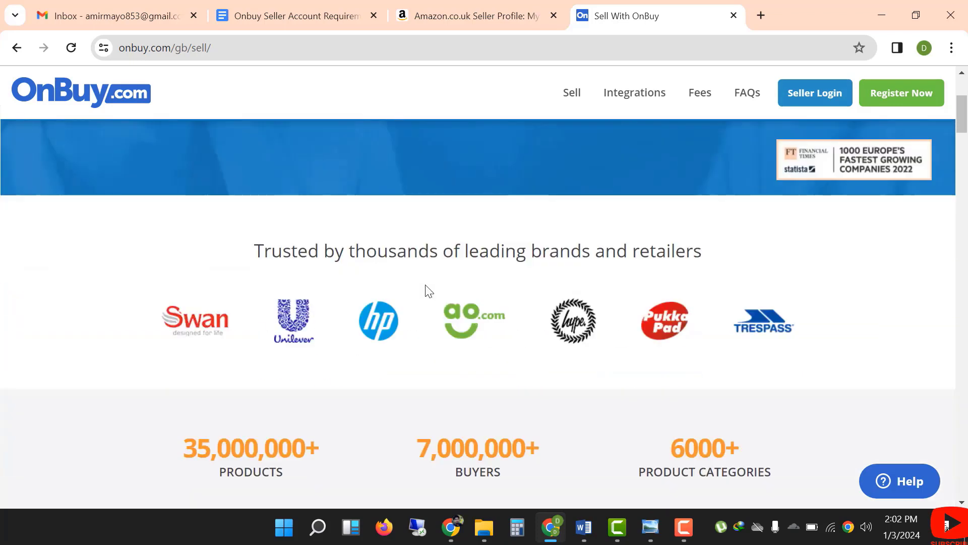
{"action": "left_click_drag", "start_coordinate": [262, 225], "coordinate": [708, 230]}
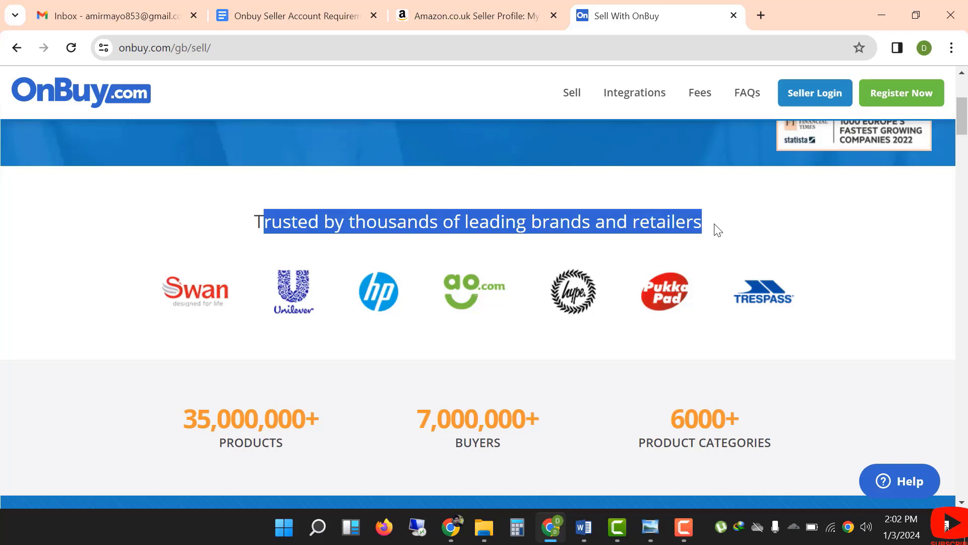
{"action": "scroll", "coordinate": [245, 457], "scroll_direction": "down", "scroll_amount": 3}
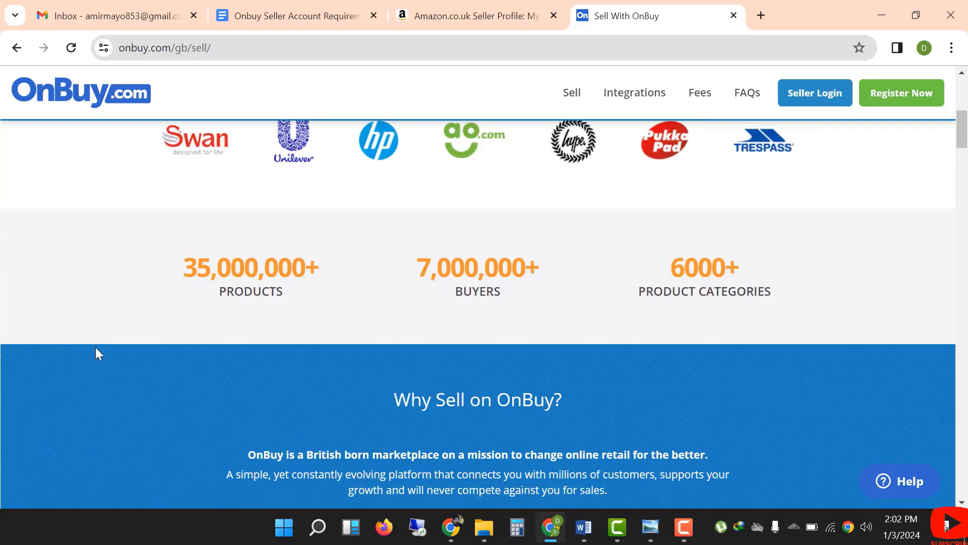
{"action": "left_click_drag", "start_coordinate": [174, 268], "coordinate": [329, 260]}
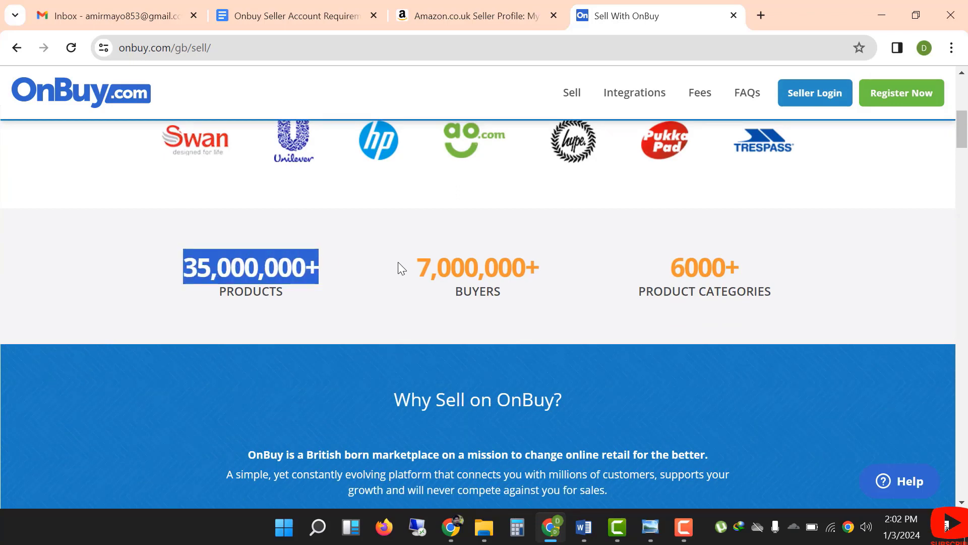
{"action": "left_click_drag", "start_coordinate": [403, 267], "coordinate": [526, 266]}
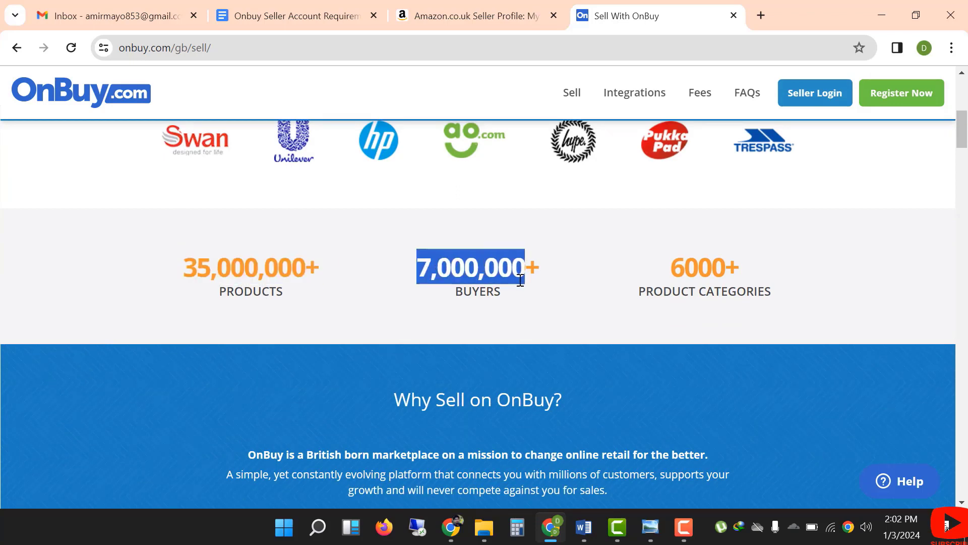
{"action": "left_click_drag", "start_coordinate": [639, 268], "coordinate": [760, 271]}
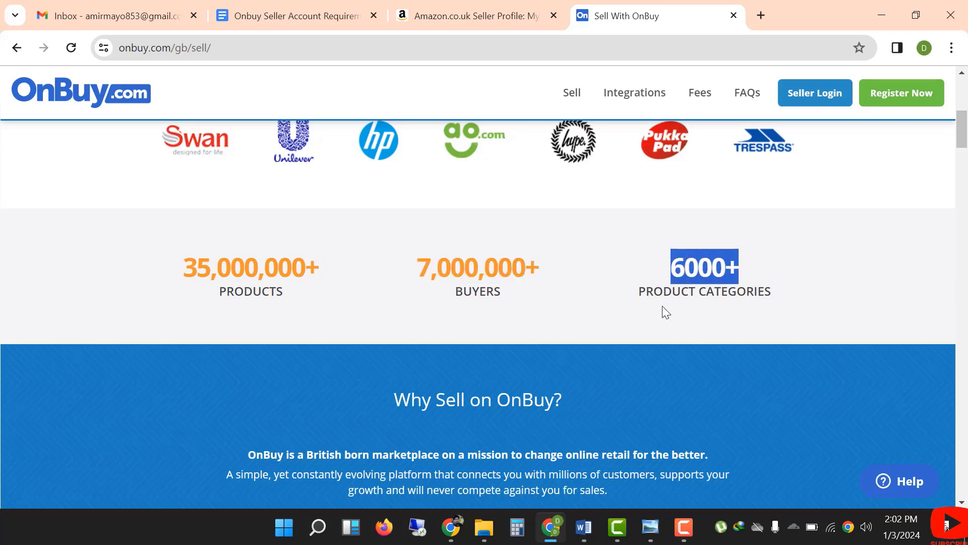
{"action": "scroll", "coordinate": [622, 356], "scroll_direction": "up", "scroll_amount": 3}
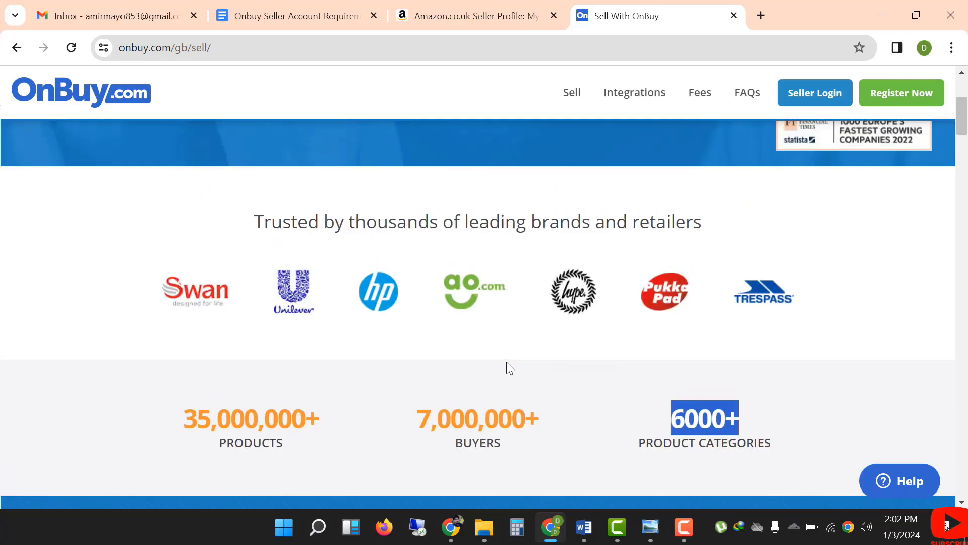
{"action": "scroll", "coordinate": [464, 372], "scroll_direction": "up", "scroll_amount": 5}
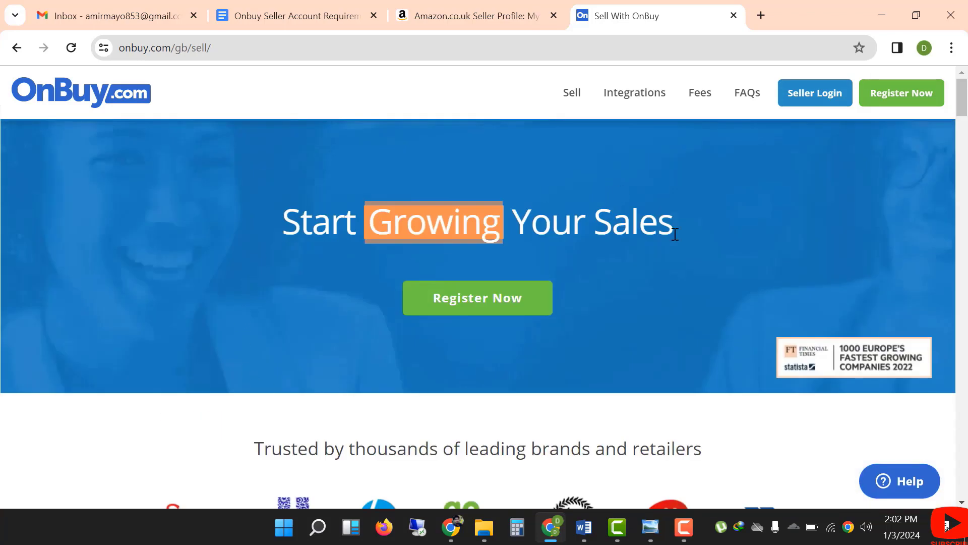
Start seller registration with Register Now and look over the Create an account form
{"action": "left_click", "coordinate": [481, 313]}
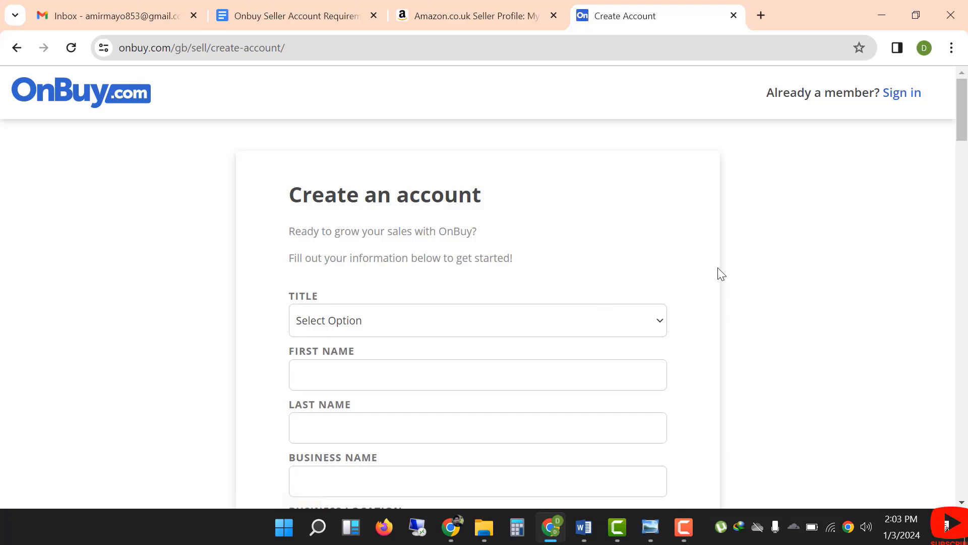
{"action": "scroll", "coordinate": [725, 279], "scroll_direction": "down", "scroll_amount": 3}
{"action": "scroll", "coordinate": [484, 335], "scroll_direction": "down", "scroll_amount": 4}
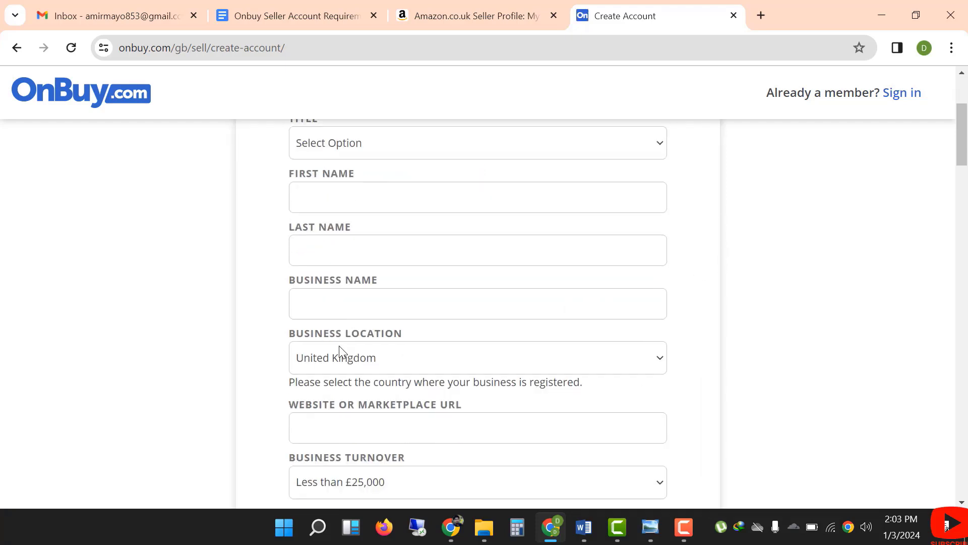
{"action": "scroll", "coordinate": [461, 323], "scroll_direction": "down", "scroll_amount": 4}
{"action": "scroll", "coordinate": [566, 339], "scroll_direction": "up", "scroll_amount": 9}
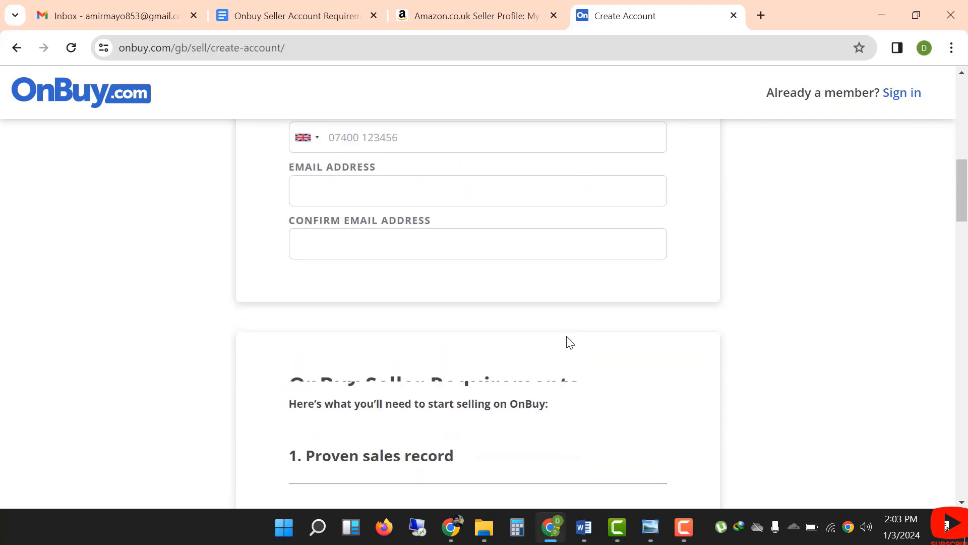
{"action": "scroll", "coordinate": [570, 343], "scroll_direction": "up", "scroll_amount": 1}
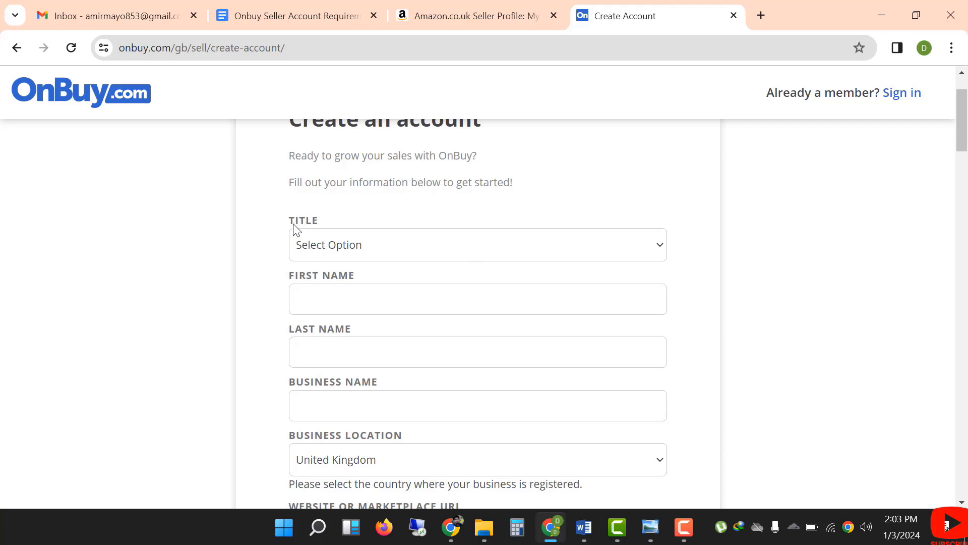
Set the account title to Mr
{"action": "left_click", "coordinate": [637, 245]}
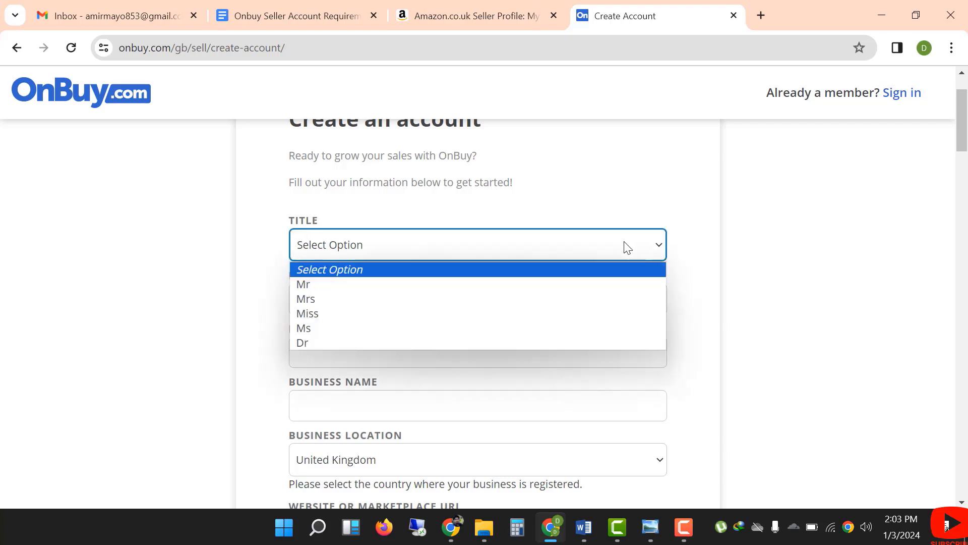
{"action": "left_click", "coordinate": [310, 284]}
{"action": "scroll", "coordinate": [833, 260], "scroll_direction": "down", "scroll_amount": 2}
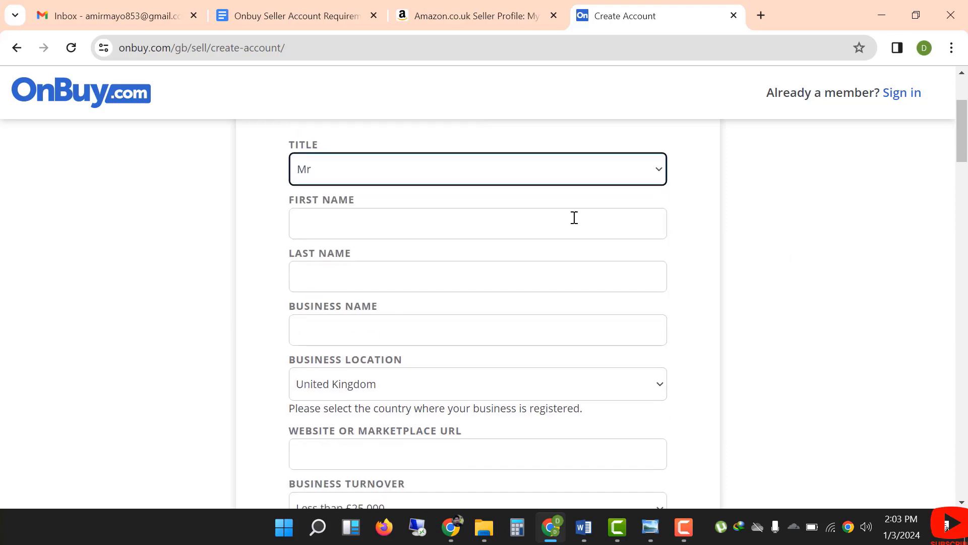
Enter the seller's first name and last name on the Create Account form
{"action": "left_click", "coordinate": [335, 216]}
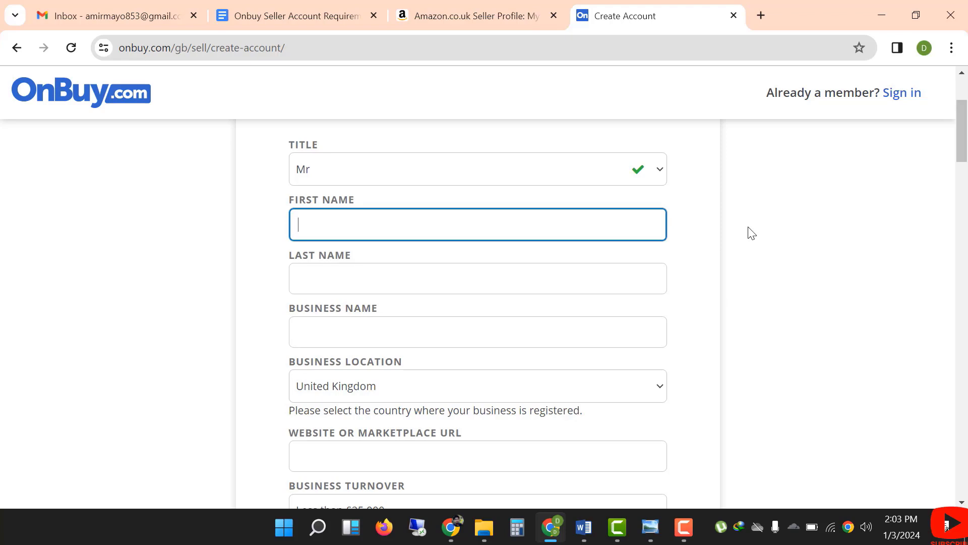
{"action": "key", "text": "Tab"}
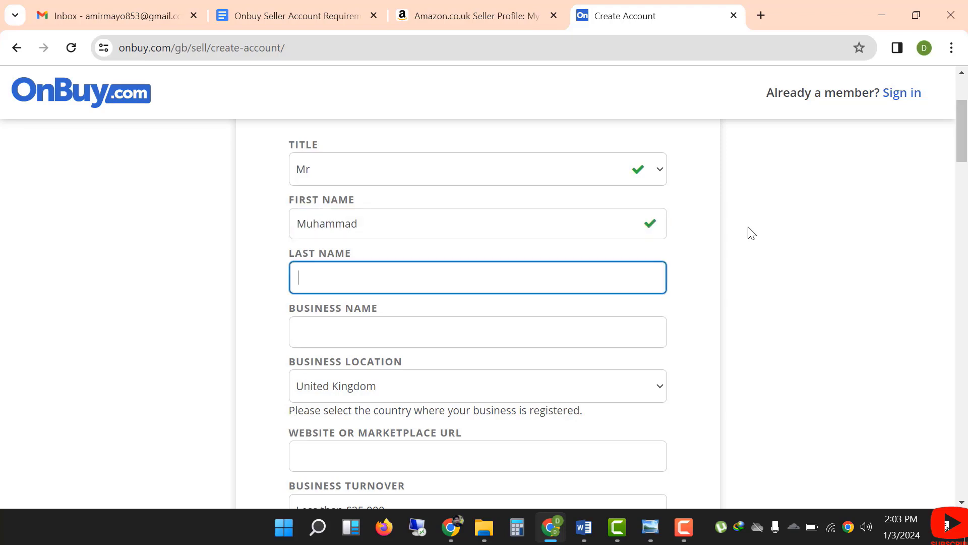
{"action": "left_click", "coordinate": [883, 235]}
{"action": "scroll", "coordinate": [502, 235], "scroll_direction": "down", "scroll_amount": 1}
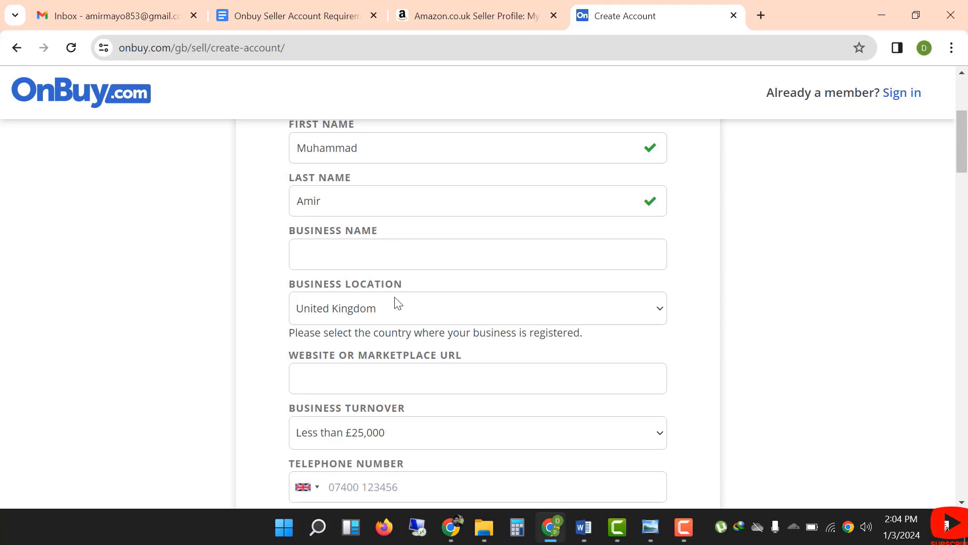
{"action": "scroll", "coordinate": [842, 309], "scroll_direction": "down", "scroll_amount": 2}
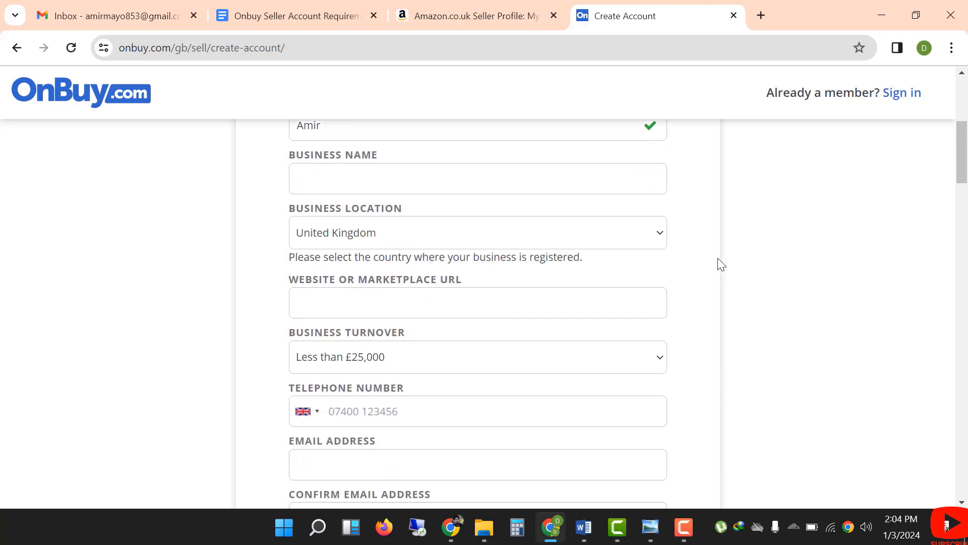
Keep United Kingdom as the business location
{"action": "left_click", "coordinate": [614, 234]}
{"action": "left_click", "coordinate": [832, 224]}
{"action": "left_click", "coordinate": [653, 238]}
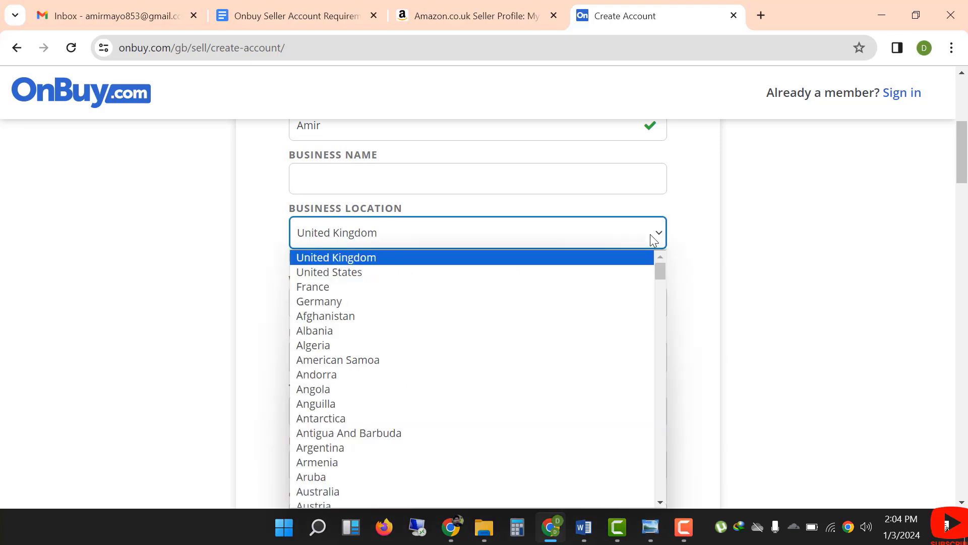
{"action": "left_click", "coordinate": [750, 231]}
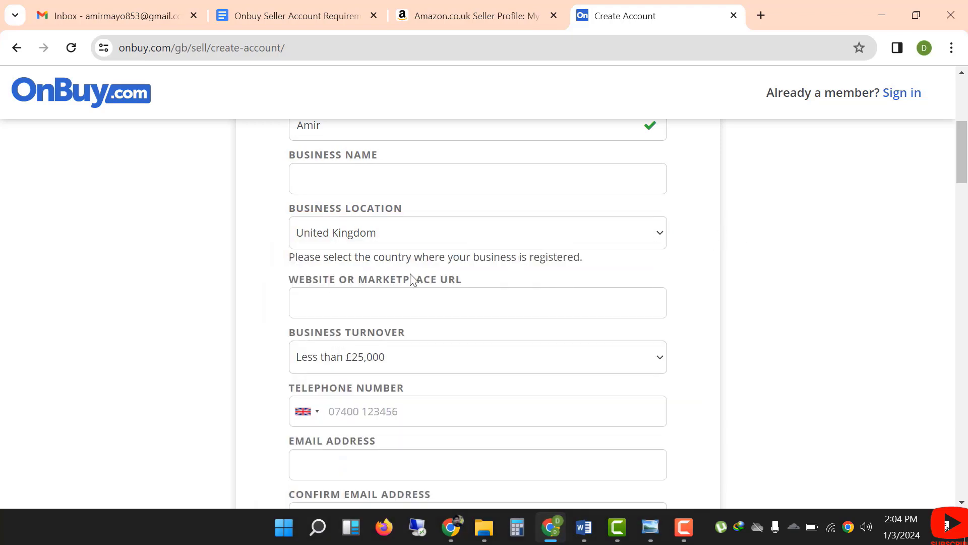
{"action": "scroll", "coordinate": [428, 328], "scroll_direction": "down", "scroll_amount": 1}
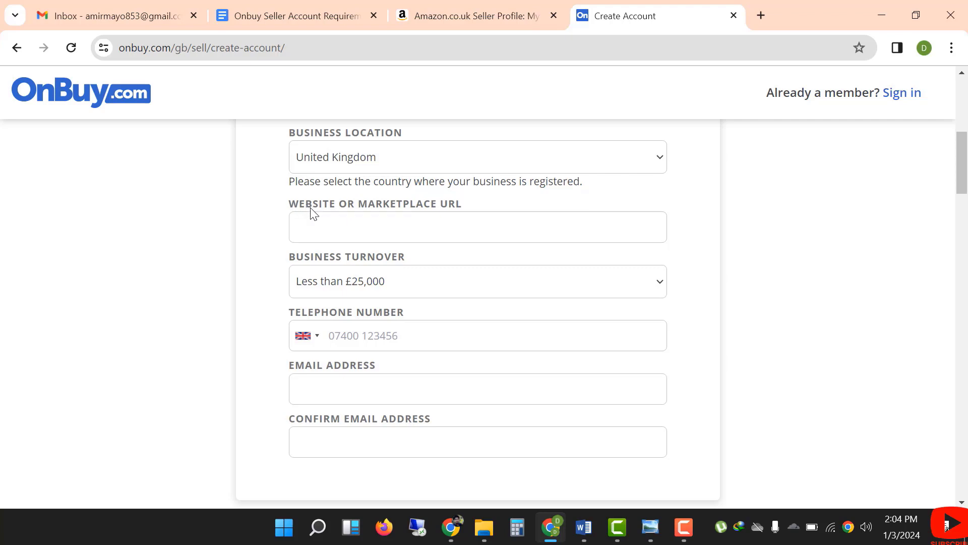
Leave the website URL blank and keep Less than £25,000 as business turnover
{"action": "left_click", "coordinate": [392, 230]}
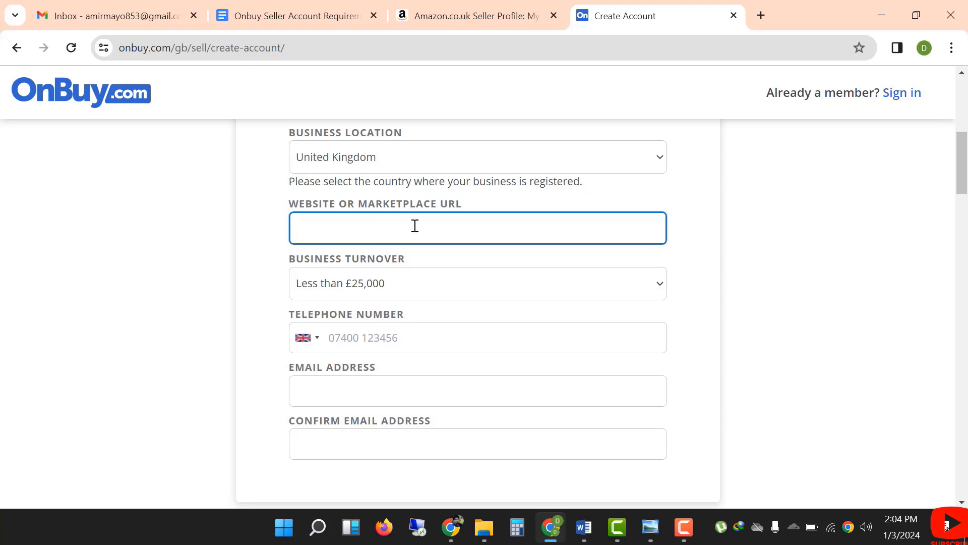
{"action": "left_click", "coordinate": [386, 275]}
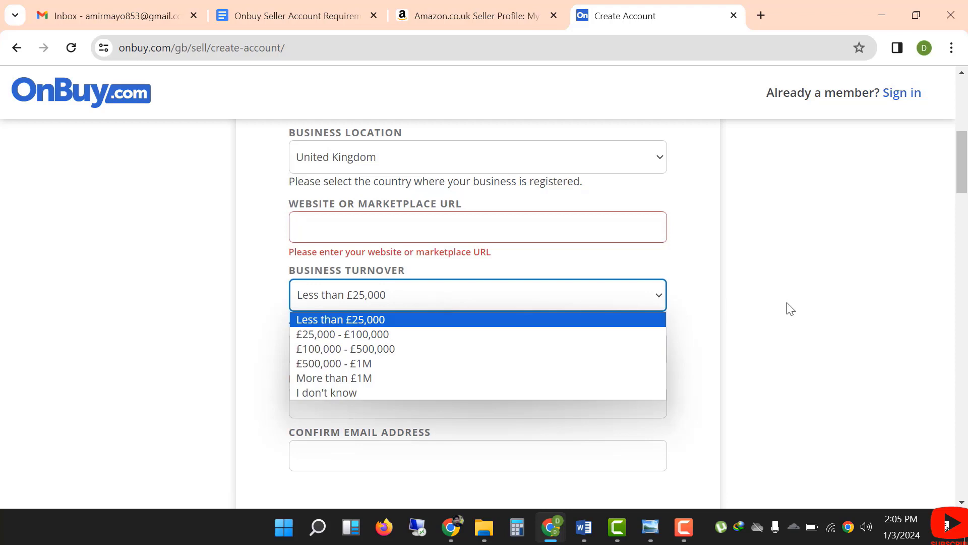
{"action": "scroll", "coordinate": [829, 301], "scroll_direction": "down", "scroll_amount": 1}
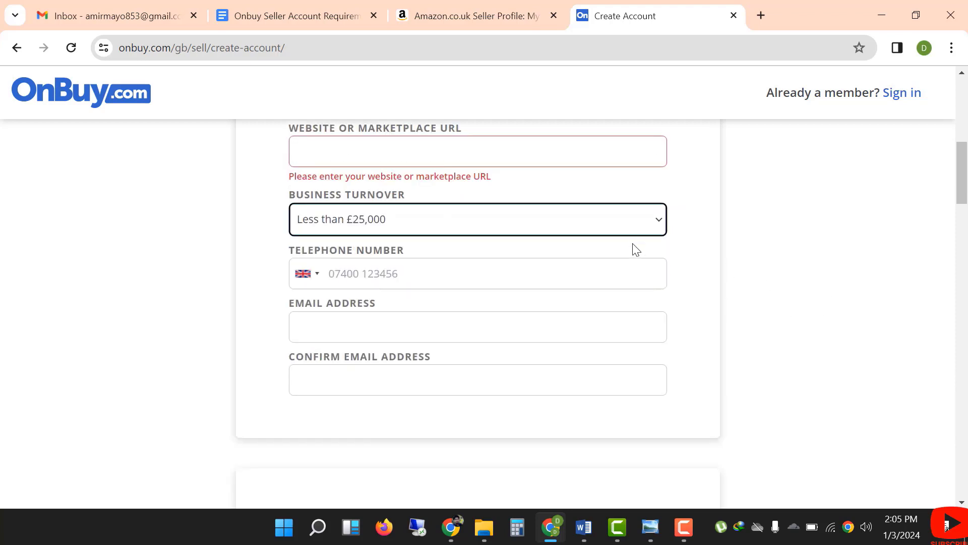
{"action": "left_click", "coordinate": [649, 220]}
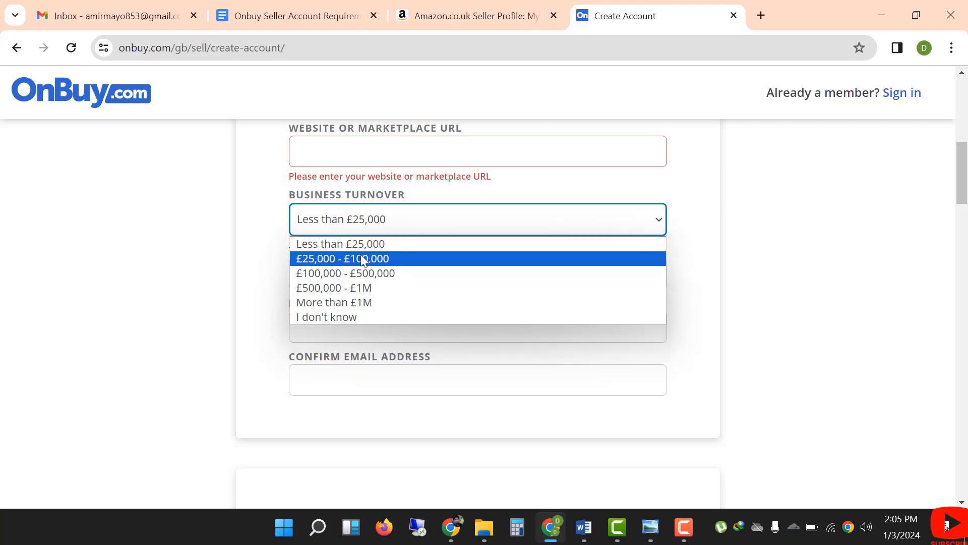
{"action": "left_click", "coordinate": [335, 245]}
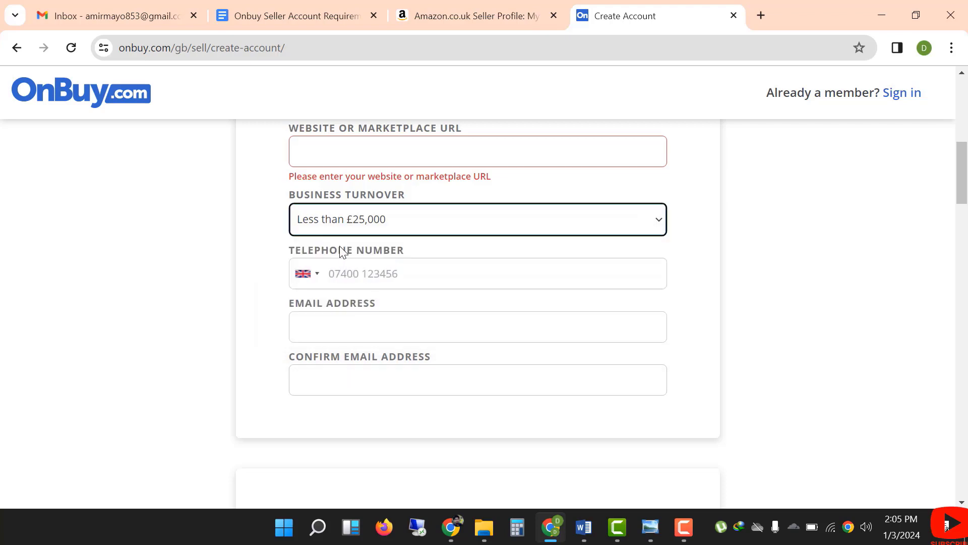
Pass through the empty telephone, email and confirm-email fields, triggering required-entry warnings
{"action": "left_click", "coordinate": [358, 274]}
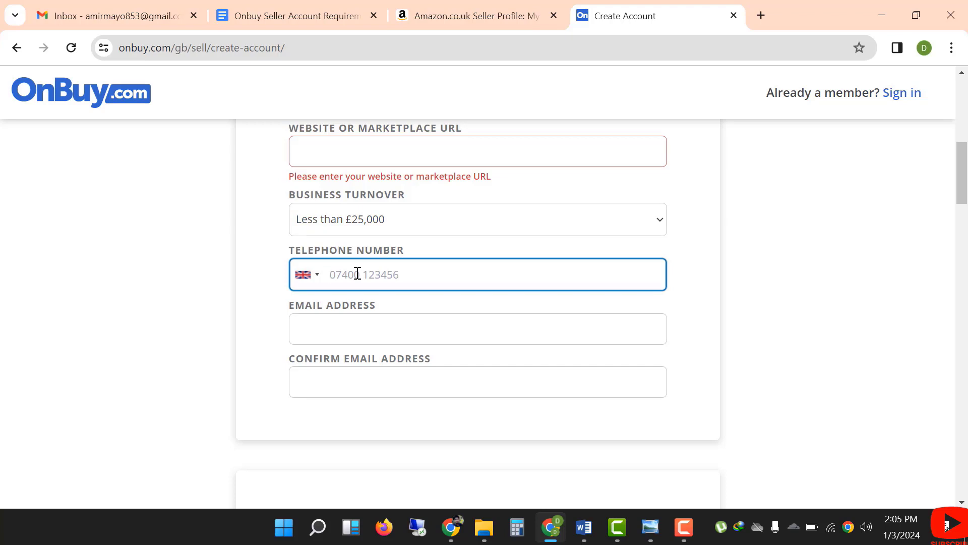
{"action": "left_click", "coordinate": [333, 323]}
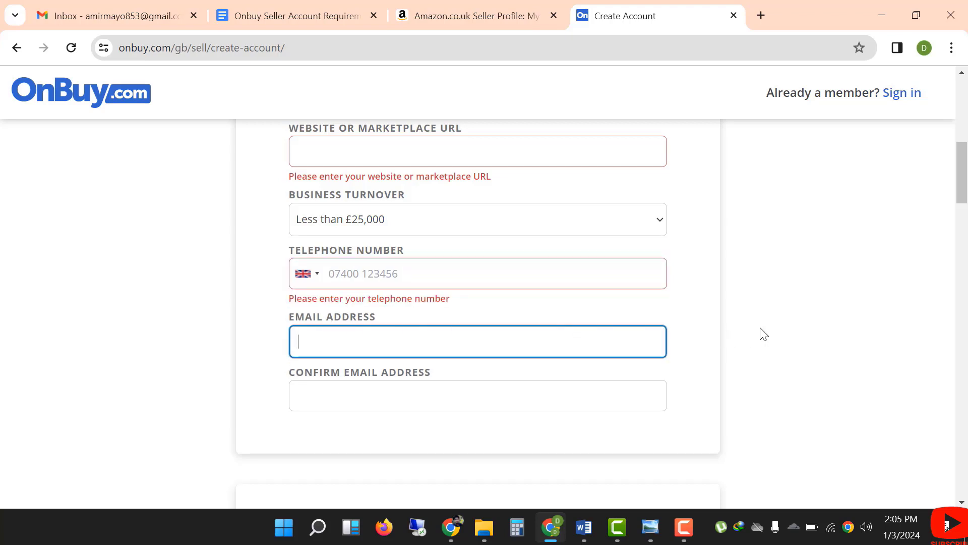
{"action": "scroll", "coordinate": [577, 317], "scroll_direction": "down", "scroll_amount": 1}
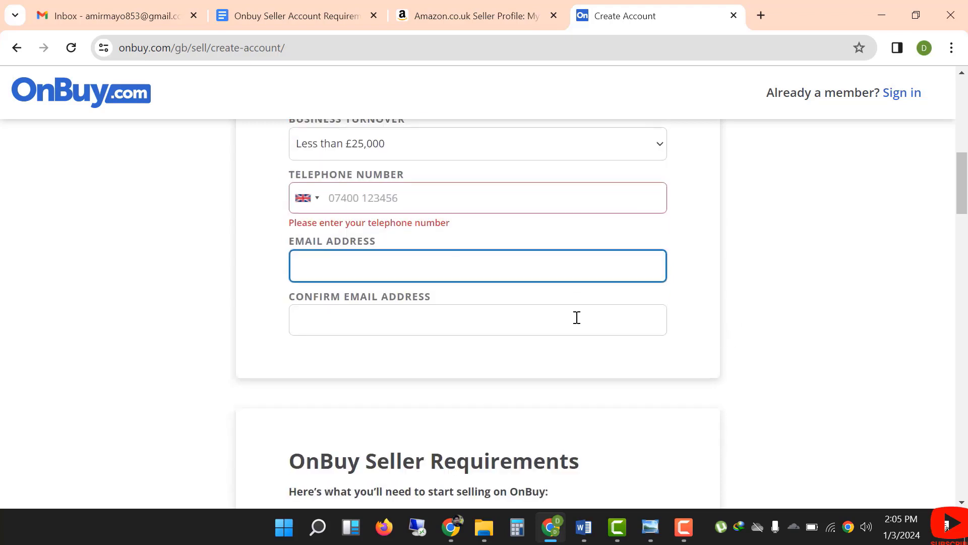
{"action": "left_click", "coordinate": [324, 321]}
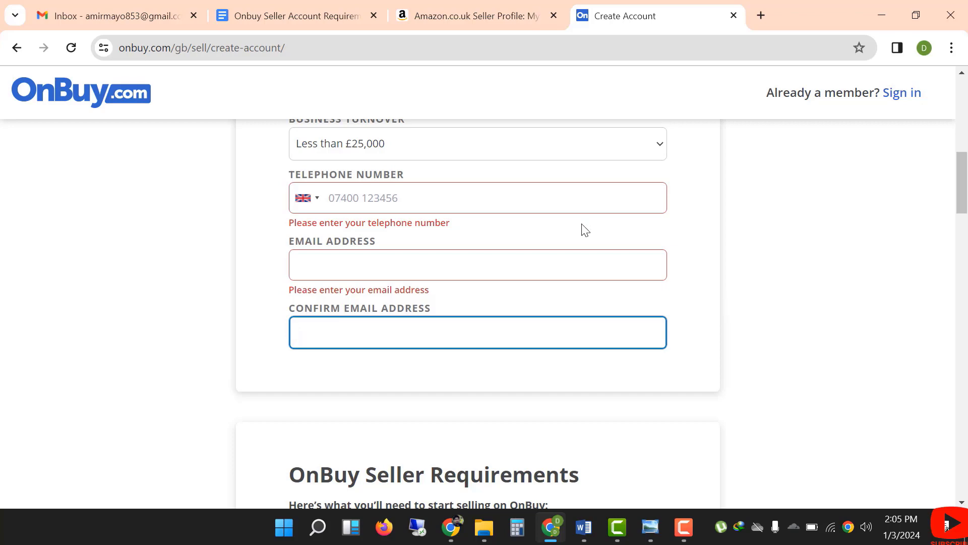
{"action": "scroll", "coordinate": [671, 269], "scroll_direction": "down", "scroll_amount": 7}
Confirm the proven sales record criteria: existing store links and 50+ genuine reviews
{"action": "scroll", "coordinate": [670, 267], "scroll_direction": "up", "scroll_amount": 1}
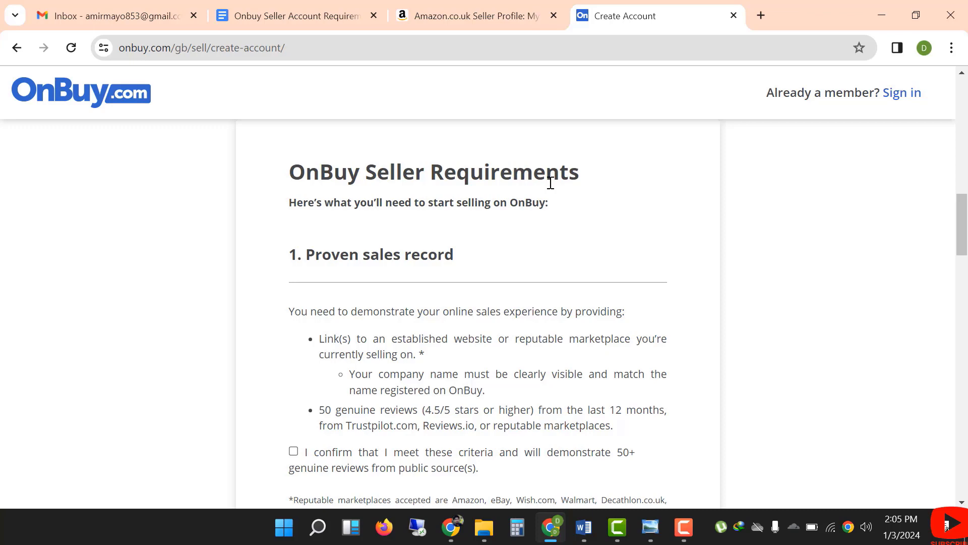
{"action": "scroll", "coordinate": [514, 297], "scroll_direction": "down", "scroll_amount": 1}
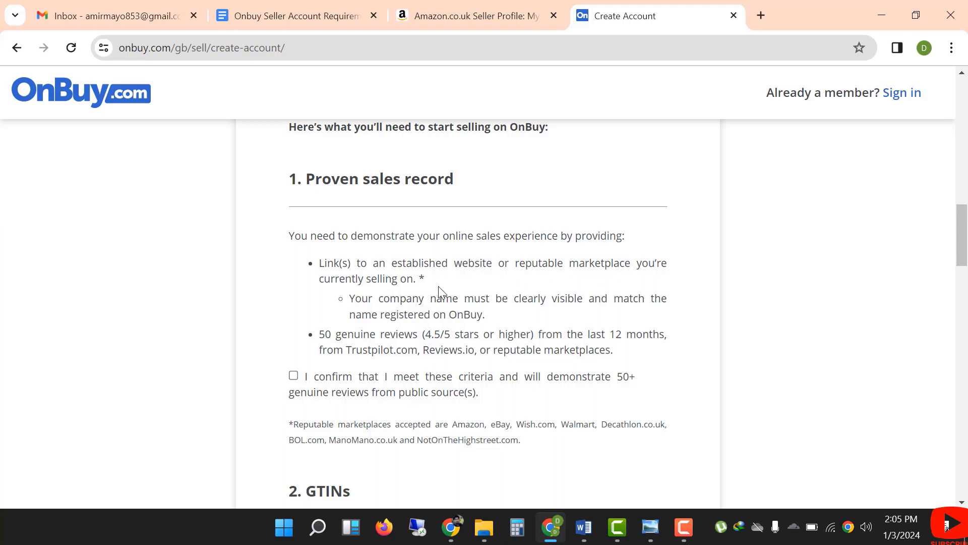
{"action": "left_click_drag", "start_coordinate": [416, 278], "coordinate": [309, 267]}
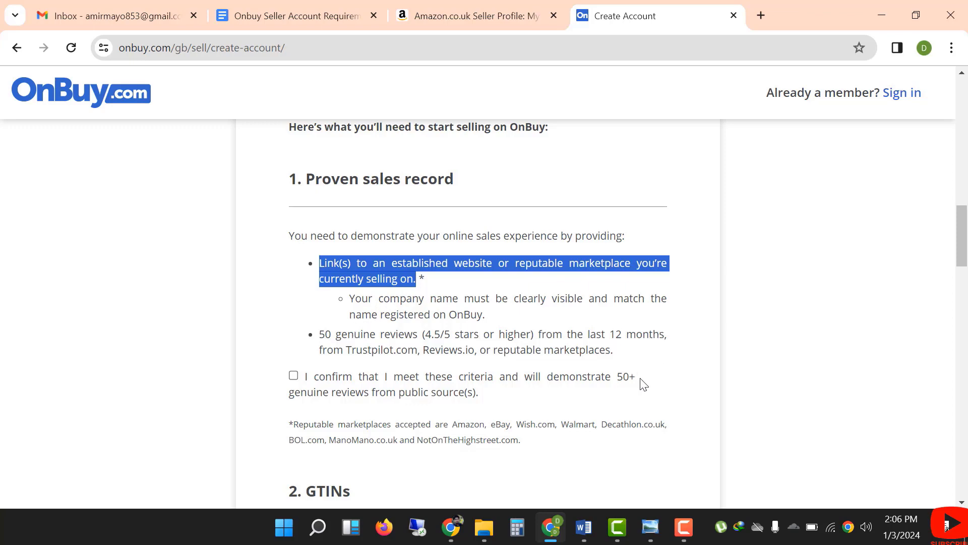
{"action": "left_click_drag", "start_coordinate": [637, 379], "coordinate": [532, 381]}
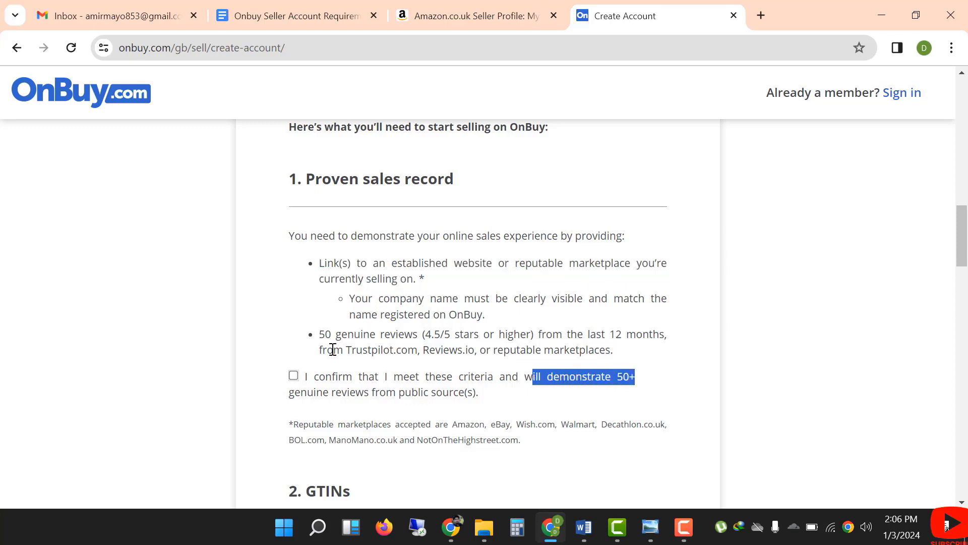
{"action": "left_click_drag", "start_coordinate": [321, 334], "coordinate": [423, 336]}
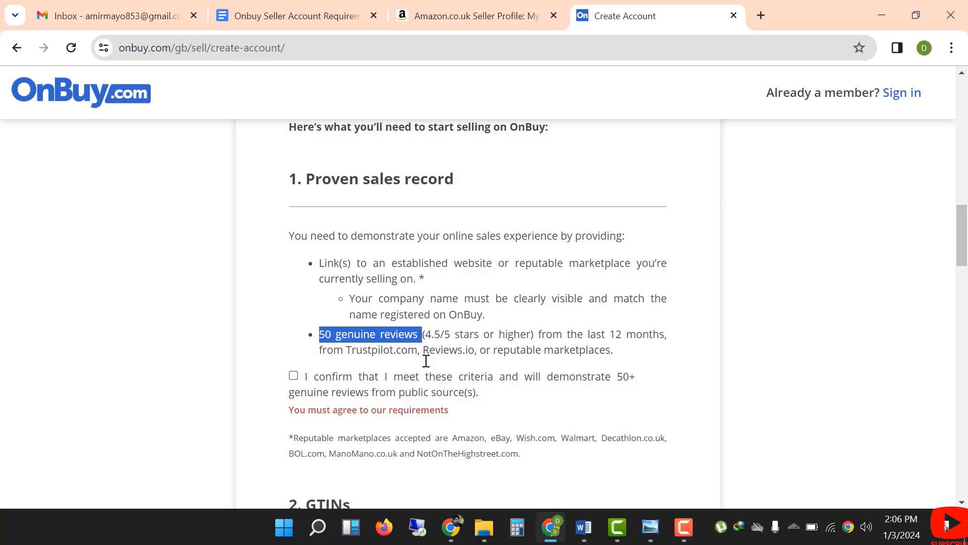
{"action": "left_click", "coordinate": [293, 376]}
Confirm all products have GTINs or are exempt
{"action": "scroll", "coordinate": [549, 367], "scroll_direction": "down", "scroll_amount": 2}
{"action": "scroll", "coordinate": [549, 368], "scroll_direction": "down", "scroll_amount": 3}
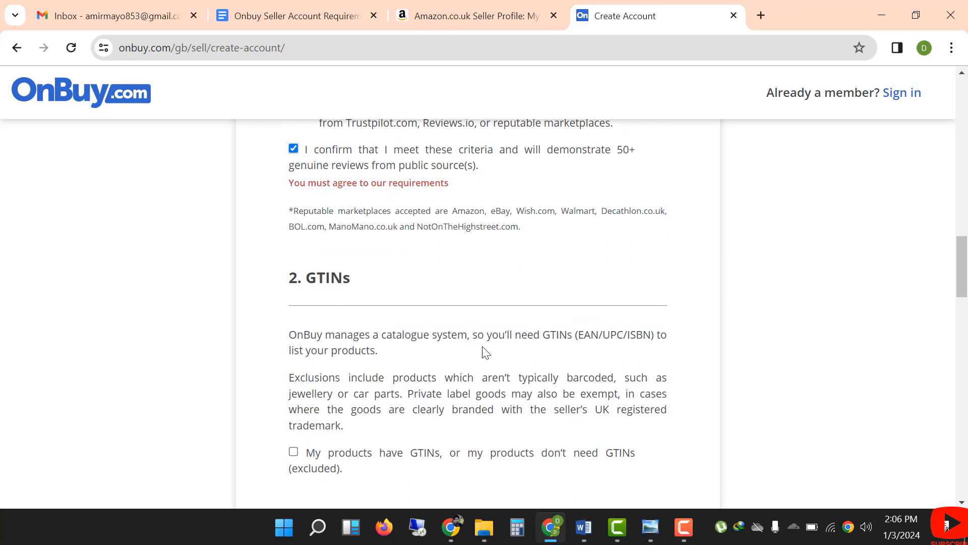
{"action": "scroll", "coordinate": [358, 321], "scroll_direction": "down", "scroll_amount": 2}
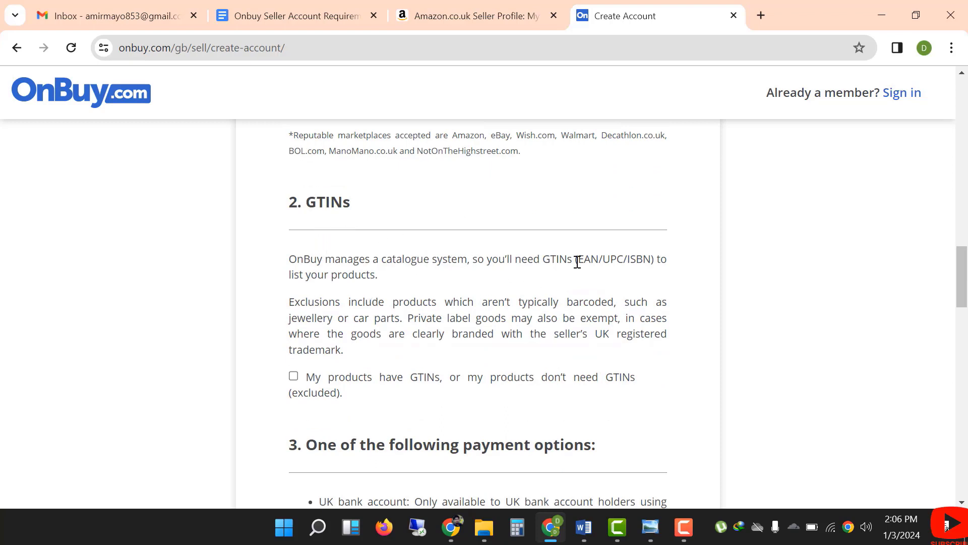
{"action": "scroll", "coordinate": [580, 258], "scroll_direction": "down", "scroll_amount": 1}
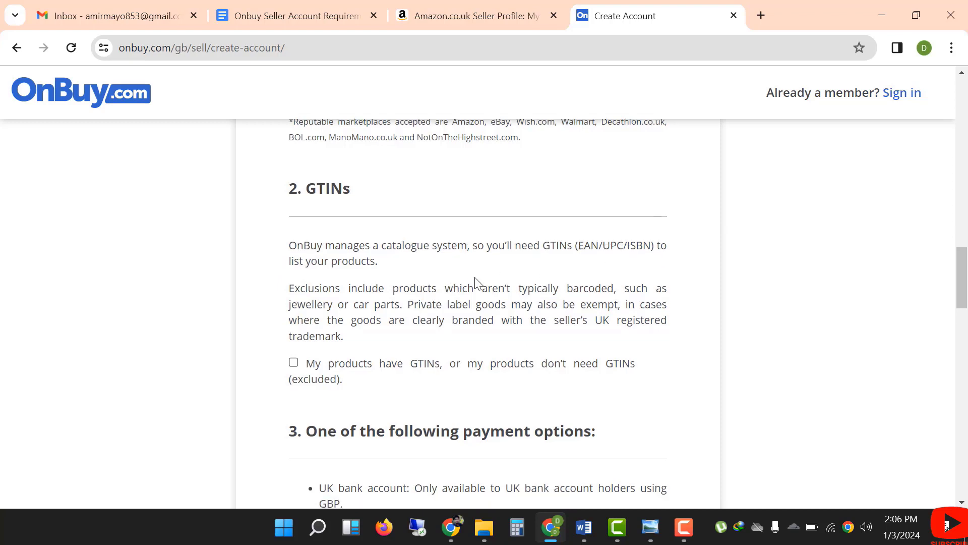
{"action": "left_click_drag", "start_coordinate": [578, 245], "coordinate": [544, 248]}
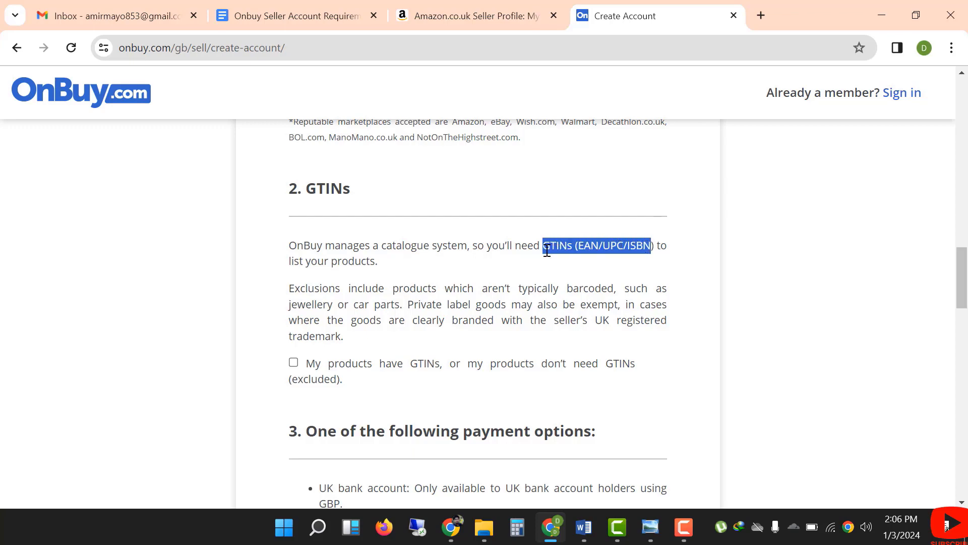
{"action": "left_click", "coordinate": [292, 366]}
Confirm having a UK GBP bank, Payoneer or WorldFirst account in the business name
{"action": "scroll", "coordinate": [384, 358], "scroll_direction": "down", "scroll_amount": 3}
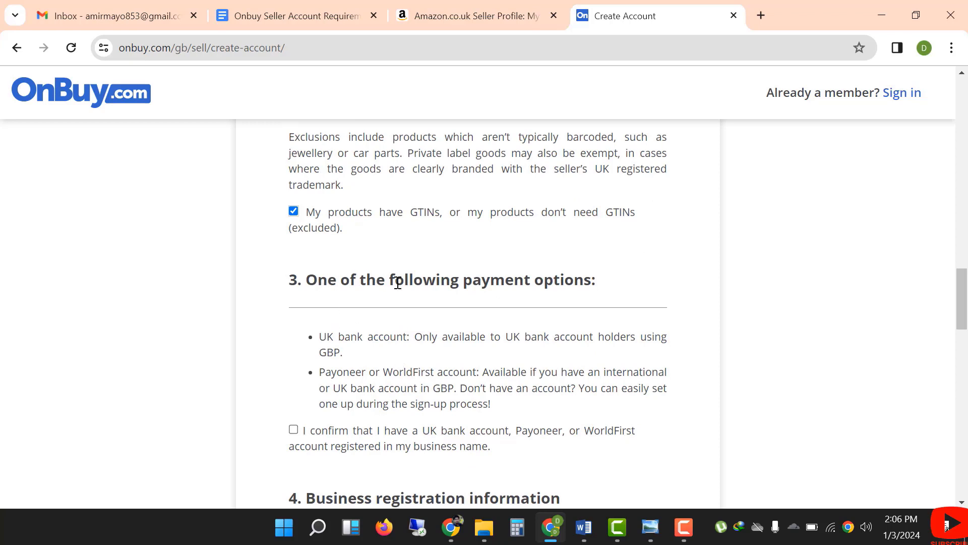
{"action": "scroll", "coordinate": [559, 286], "scroll_direction": "down", "scroll_amount": 1}
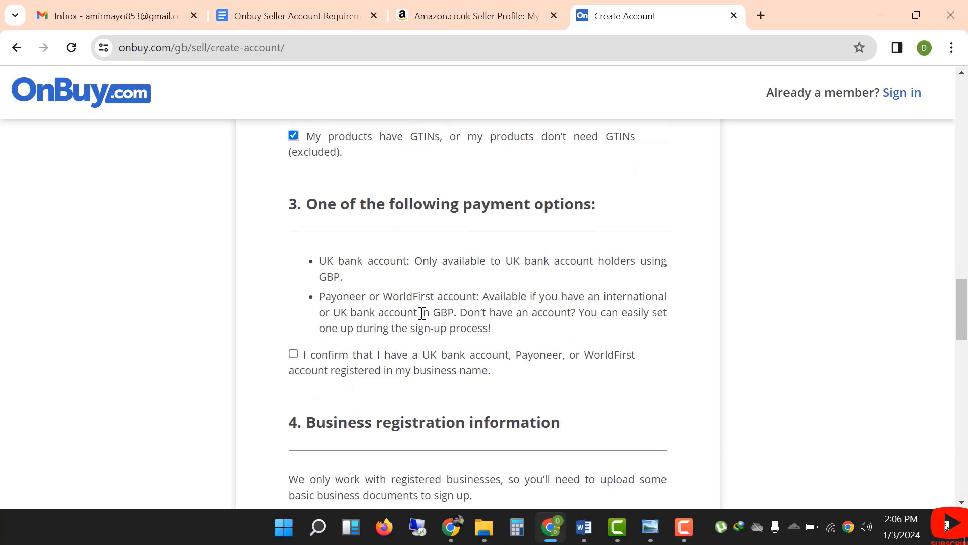
{"action": "left_click_drag", "start_coordinate": [430, 313], "coordinate": [480, 313]}
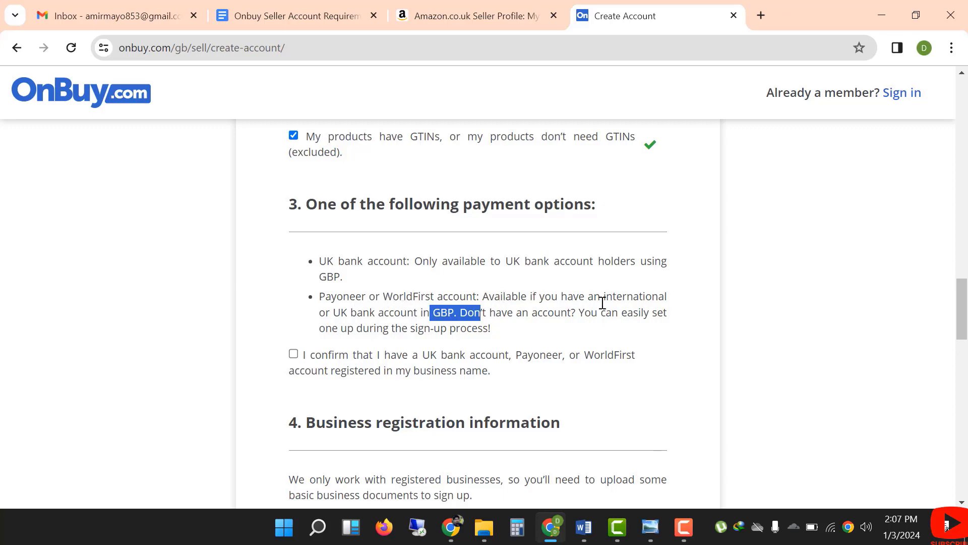
{"action": "scroll", "coordinate": [390, 328], "scroll_direction": "down", "scroll_amount": 1}
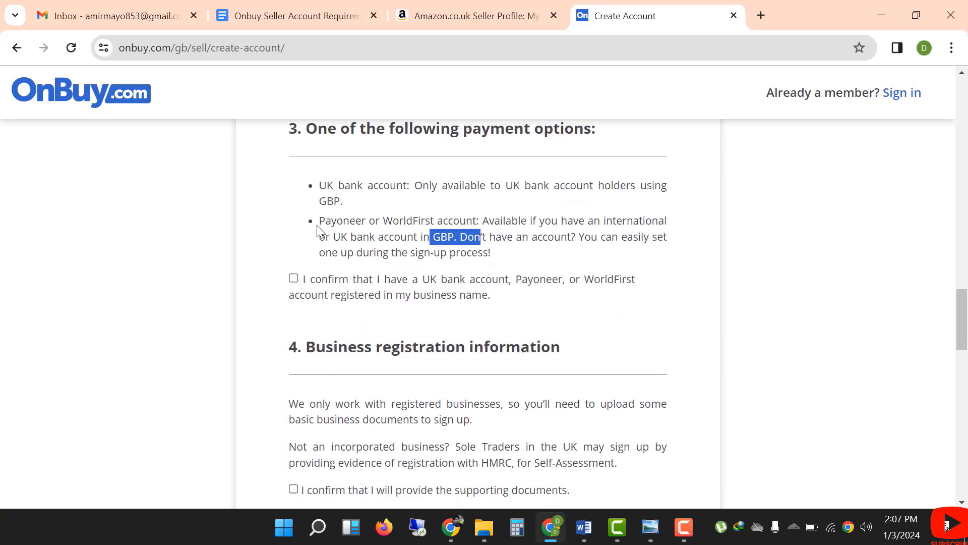
{"action": "left_click_drag", "start_coordinate": [319, 221], "coordinate": [449, 222]}
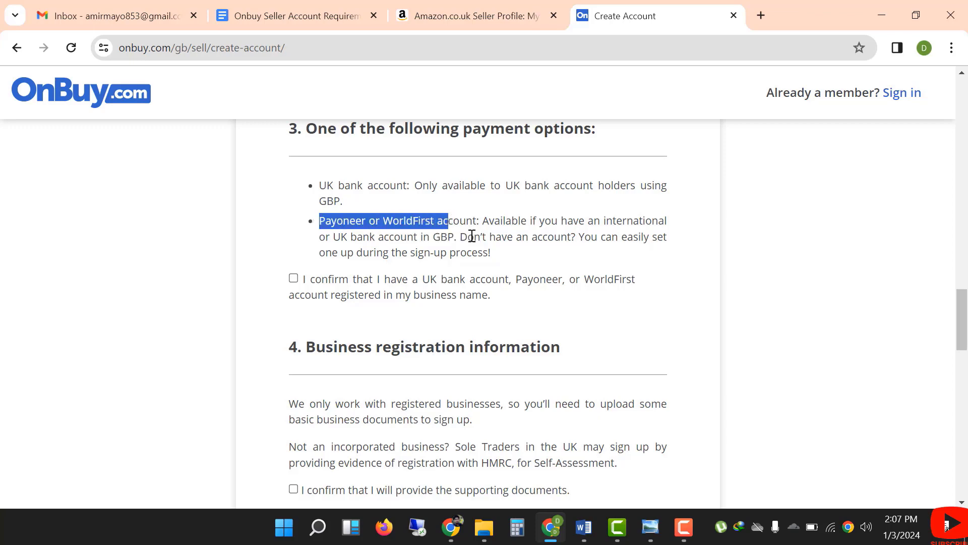
{"action": "left_click", "coordinate": [294, 282]}
{"action": "scroll", "coordinate": [240, 314], "scroll_direction": "down", "scroll_amount": 3}
{"action": "scroll", "coordinate": [240, 315], "scroll_direction": "up", "scroll_amount": 1}
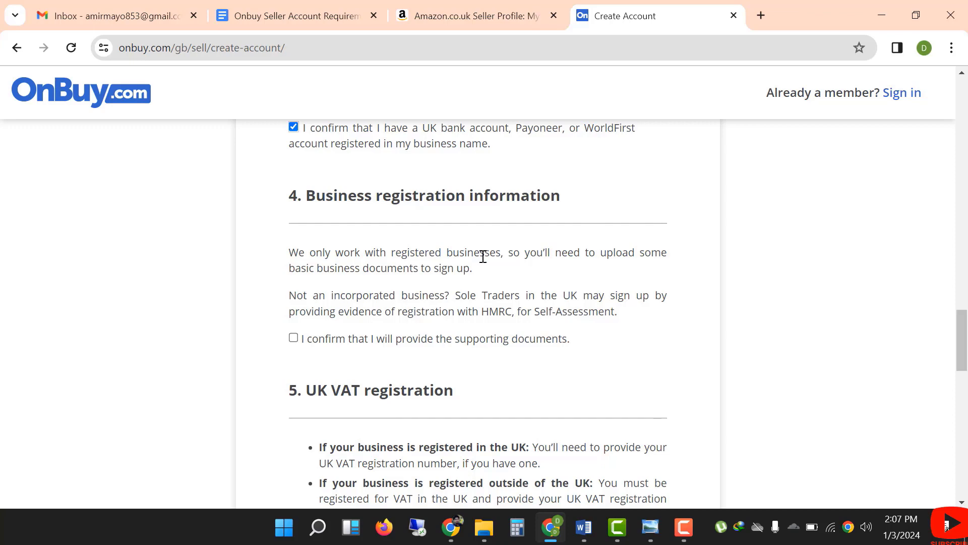
Confirm providing business documents and agree to the UK VAT registration terms
{"action": "left_click", "coordinate": [293, 337]}
{"action": "scroll", "coordinate": [251, 355], "scroll_direction": "down", "scroll_amount": 1}
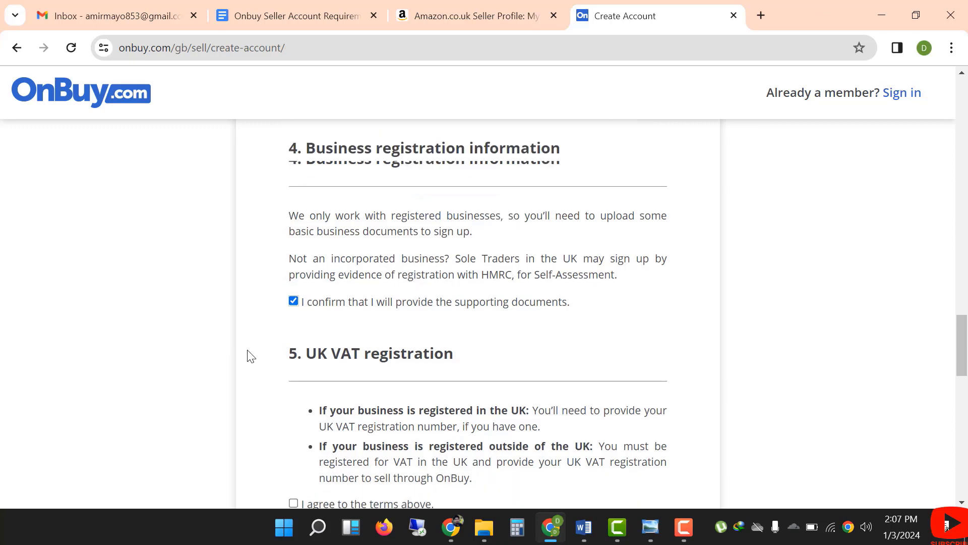
{"action": "scroll", "coordinate": [251, 355], "scroll_direction": "down", "scroll_amount": 2}
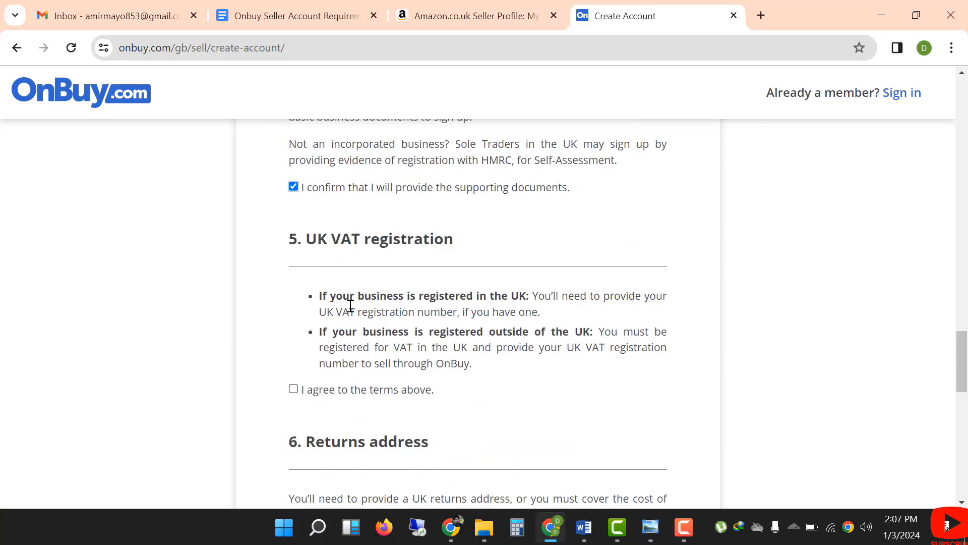
{"action": "left_click_drag", "start_coordinate": [398, 296], "coordinate": [526, 298]}
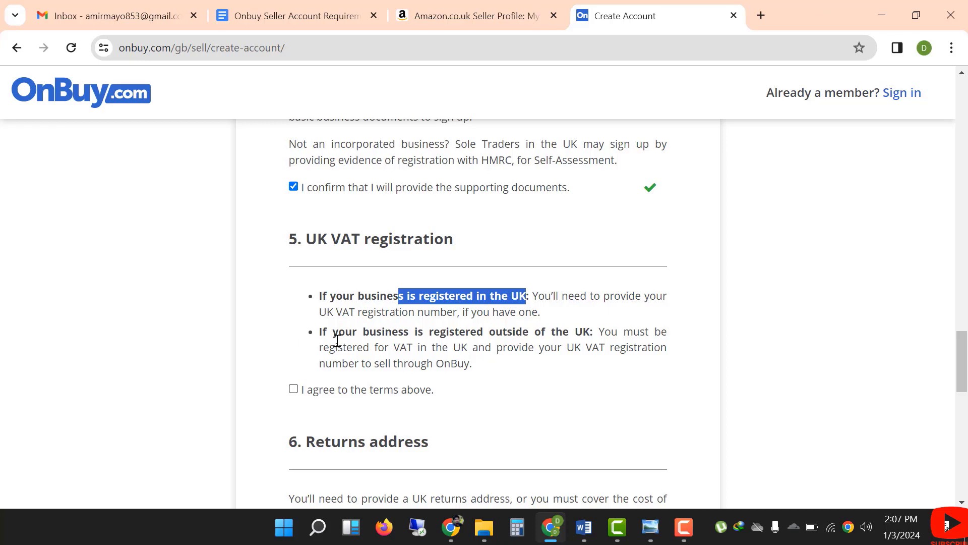
{"action": "left_click", "coordinate": [321, 337]}
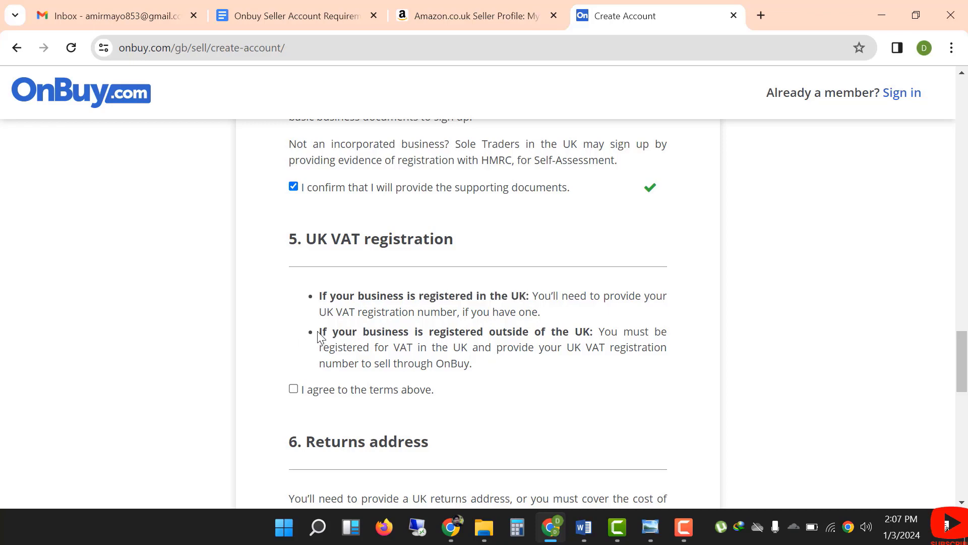
{"action": "left_click_drag", "start_coordinate": [320, 337], "coordinate": [363, 337]}
{"action": "left_click", "coordinate": [293, 389]}
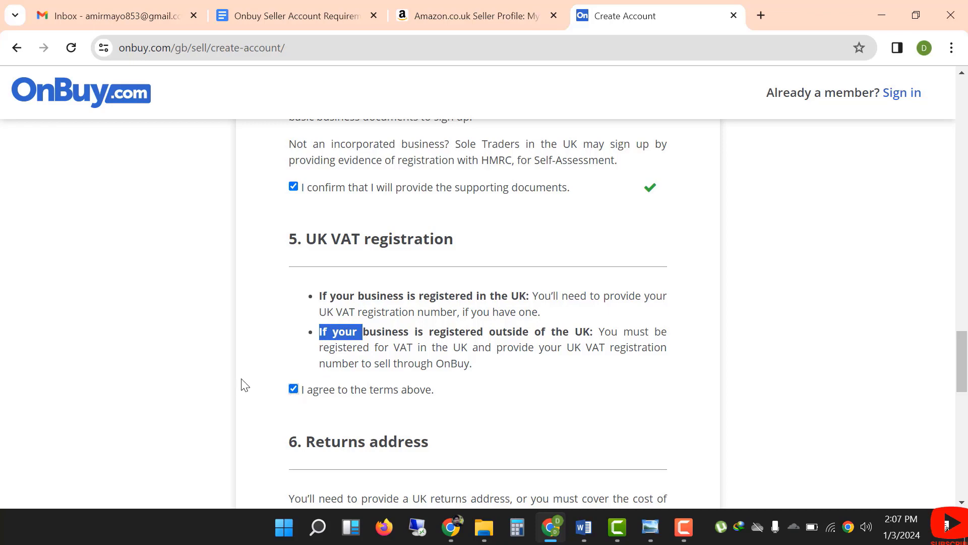
Agree to the returns address terms and confirm products are genuine and not prohibited
{"action": "scroll", "coordinate": [244, 379], "scroll_direction": "down", "scroll_amount": 4}
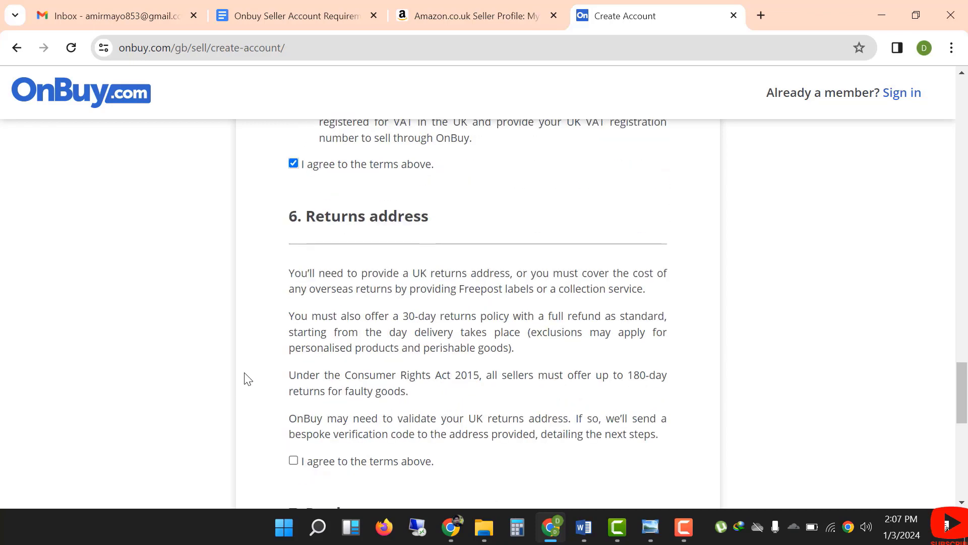
{"action": "scroll", "coordinate": [417, 229], "scroll_direction": "down", "scroll_amount": 1}
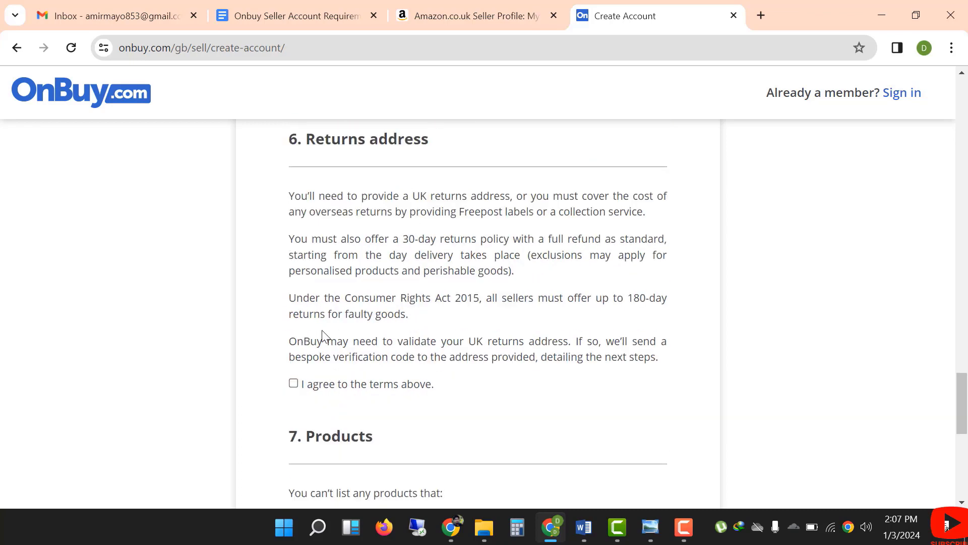
{"action": "left_click", "coordinate": [296, 384]}
{"action": "scroll", "coordinate": [350, 294], "scroll_direction": "down", "scroll_amount": 1}
{"action": "scroll", "coordinate": [348, 292], "scroll_direction": "down", "scroll_amount": 2}
{"action": "scroll", "coordinate": [302, 298], "scroll_direction": "down", "scroll_amount": 1}
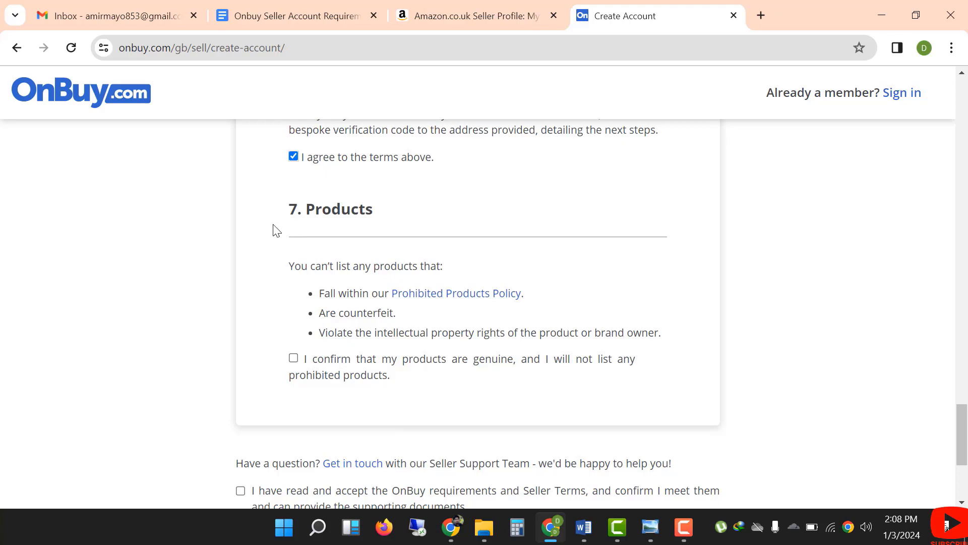
{"action": "left_click_drag", "start_coordinate": [375, 221], "coordinate": [294, 211]}
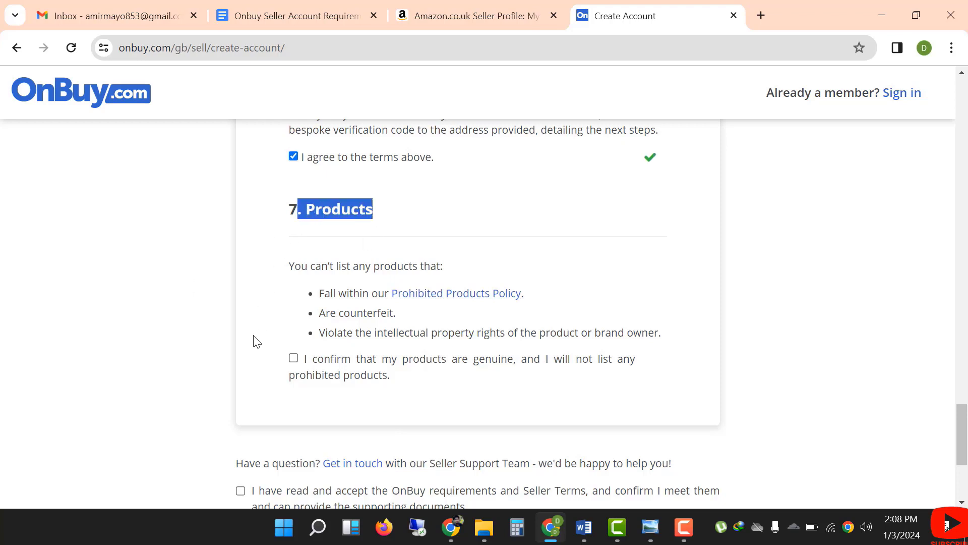
{"action": "left_click", "coordinate": [292, 360]}
Accept the OnBuy requirements and Seller Terms, then submit the registration form
{"action": "scroll", "coordinate": [244, 364], "scroll_direction": "down", "scroll_amount": 3}
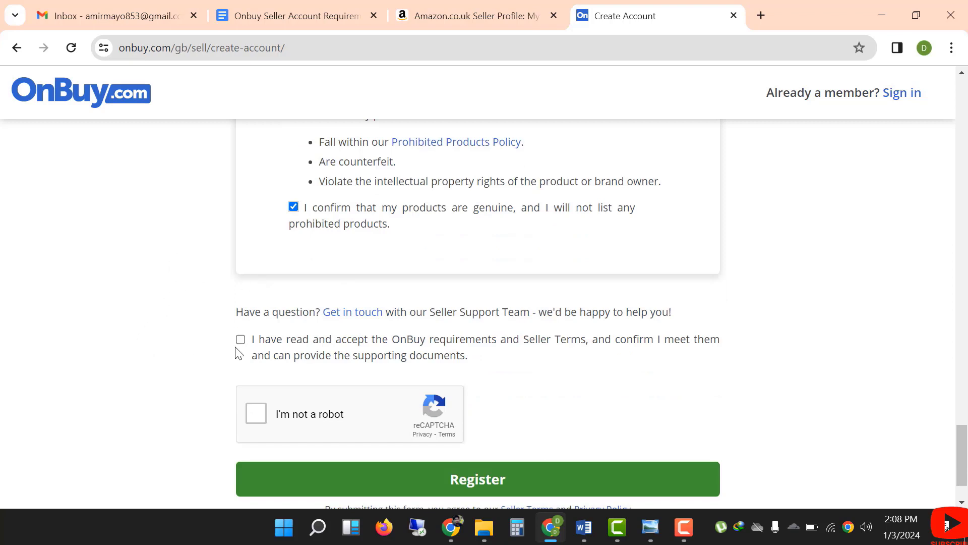
{"action": "left_click", "coordinate": [240, 339]}
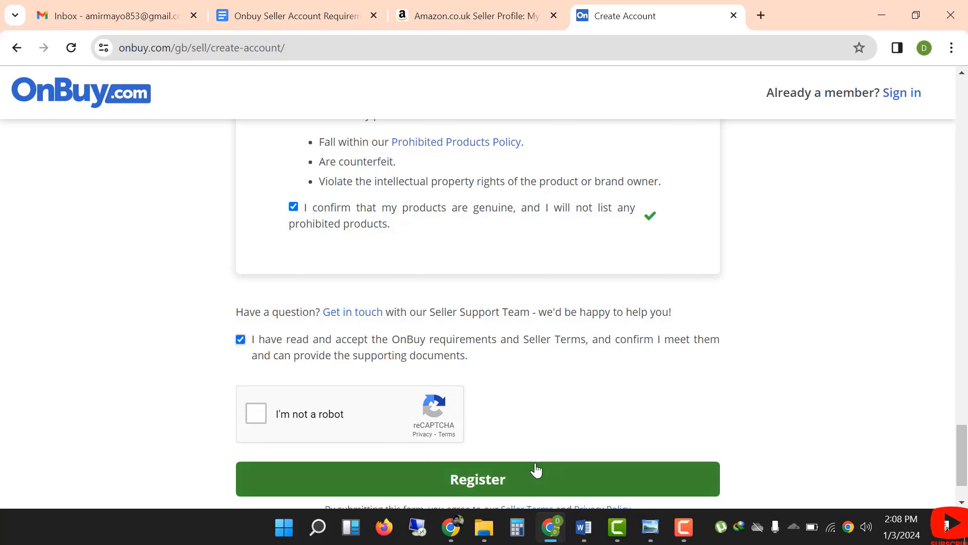
{"action": "scroll", "coordinate": [537, 469], "scroll_direction": "down", "scroll_amount": 2}
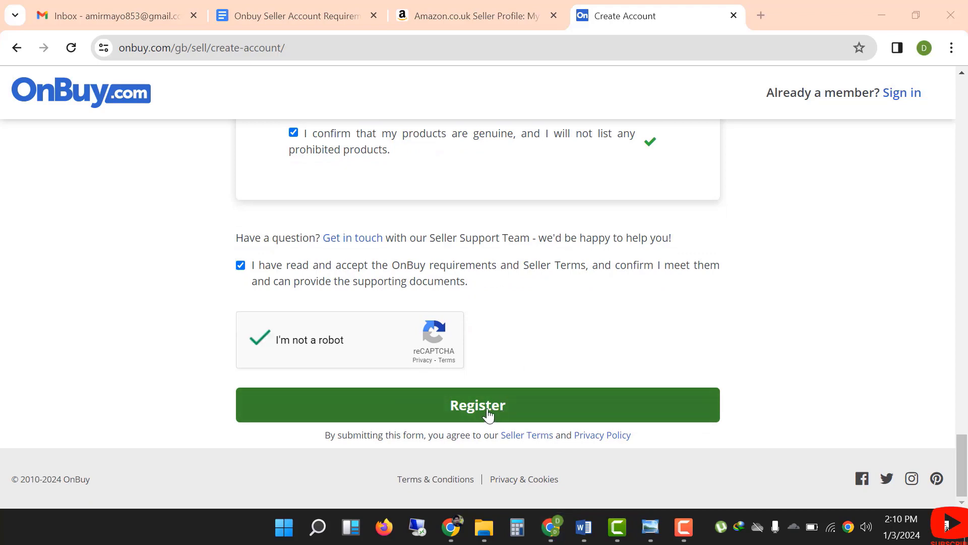
{"action": "left_click", "coordinate": [488, 414]}
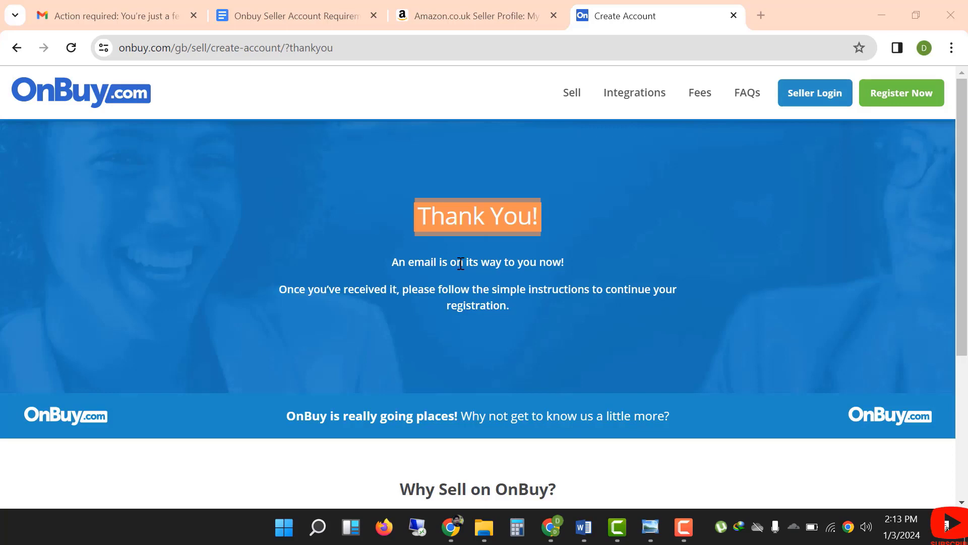
Open OnBuy's sign-up email in Gmail and follow its link to the Seller Registration page
{"action": "left_click", "coordinate": [144, 22]}
{"action": "scroll", "coordinate": [340, 271], "scroll_direction": "up", "scroll_amount": 2}
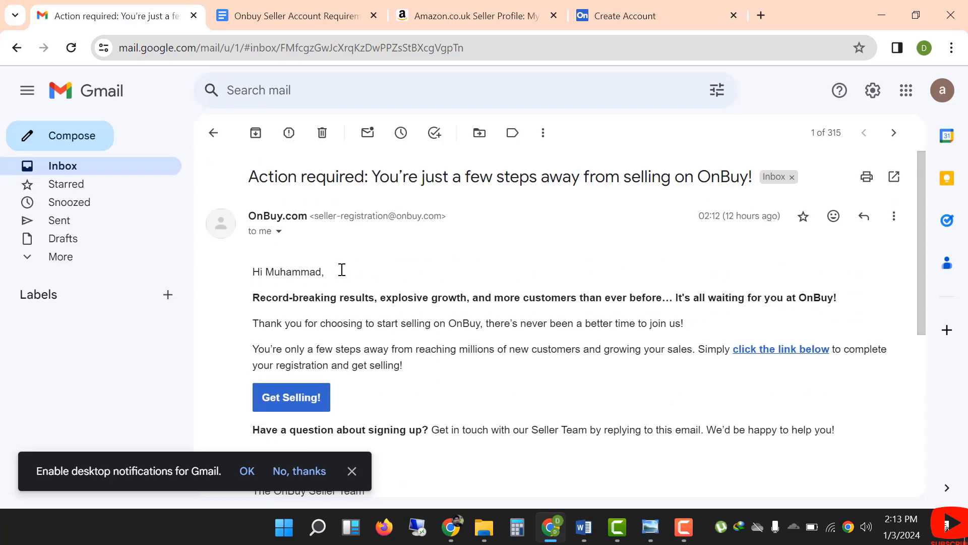
{"action": "scroll", "coordinate": [454, 263], "scroll_direction": "down", "scroll_amount": 2}
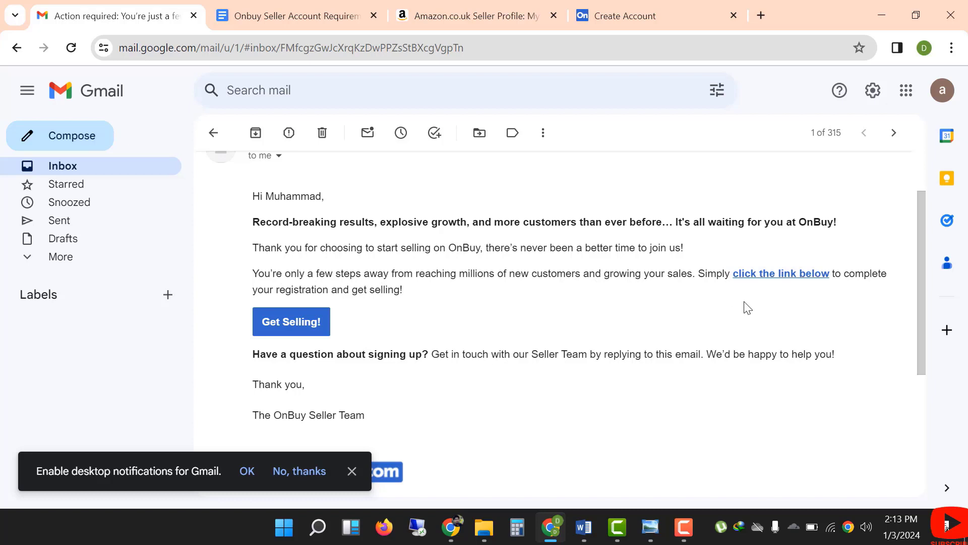
{"action": "left_click", "coordinate": [782, 282]}
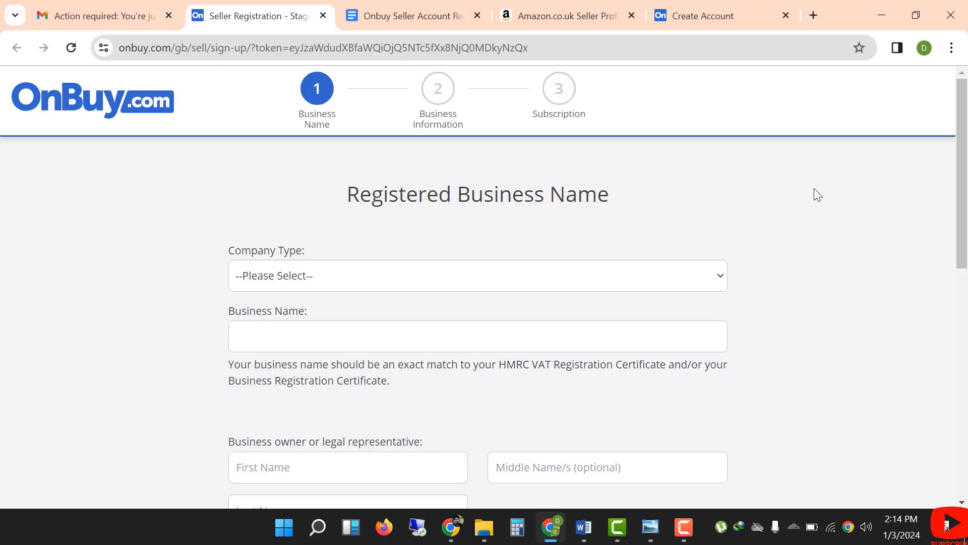
Set the company type to Private Limited Company (LTD)
{"action": "scroll", "coordinate": [965, 231], "scroll_direction": "down", "scroll_amount": 2}
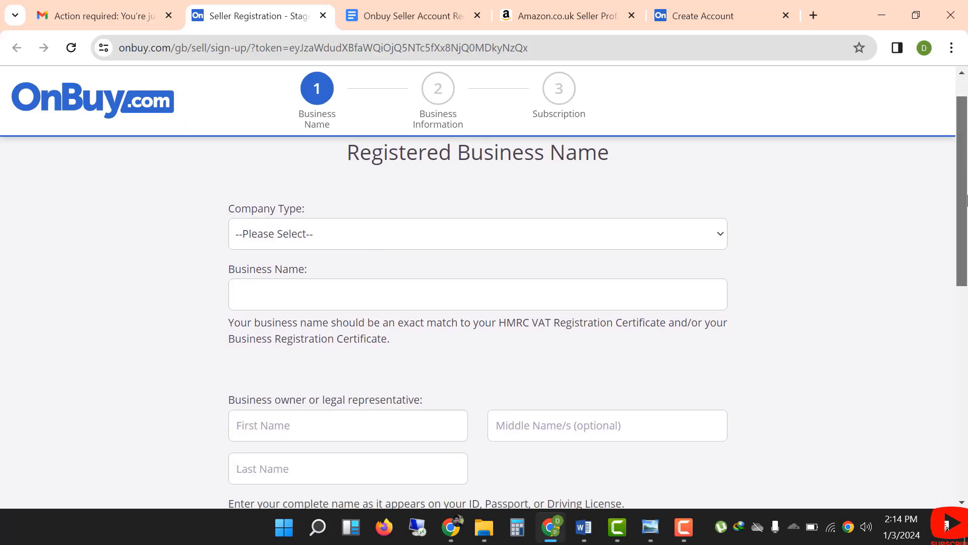
{"action": "scroll", "coordinate": [966, 231], "scroll_direction": "down", "scroll_amount": 7}
{"action": "scroll", "coordinate": [966, 231], "scroll_direction": "up", "scroll_amount": 9}
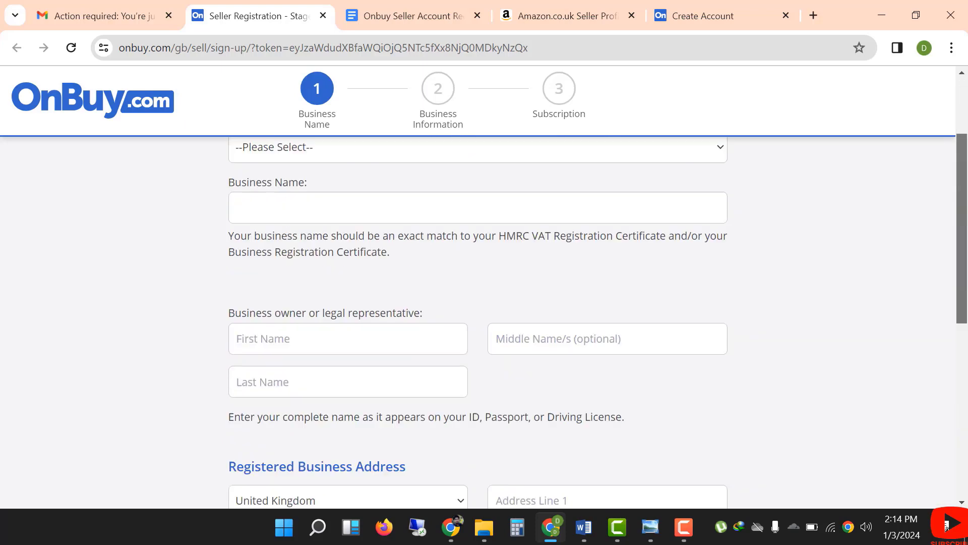
{"action": "left_click", "coordinate": [334, 278]}
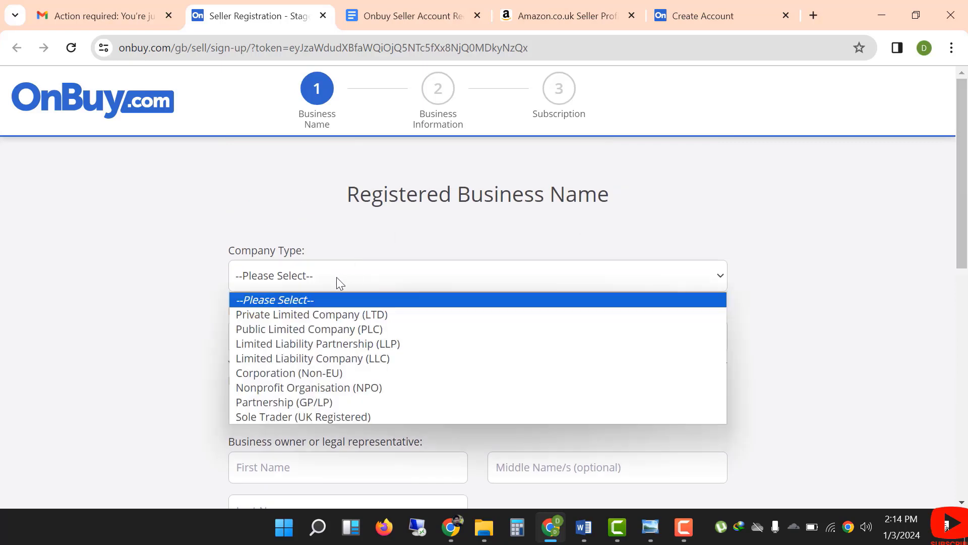
{"action": "left_click", "coordinate": [333, 314]}
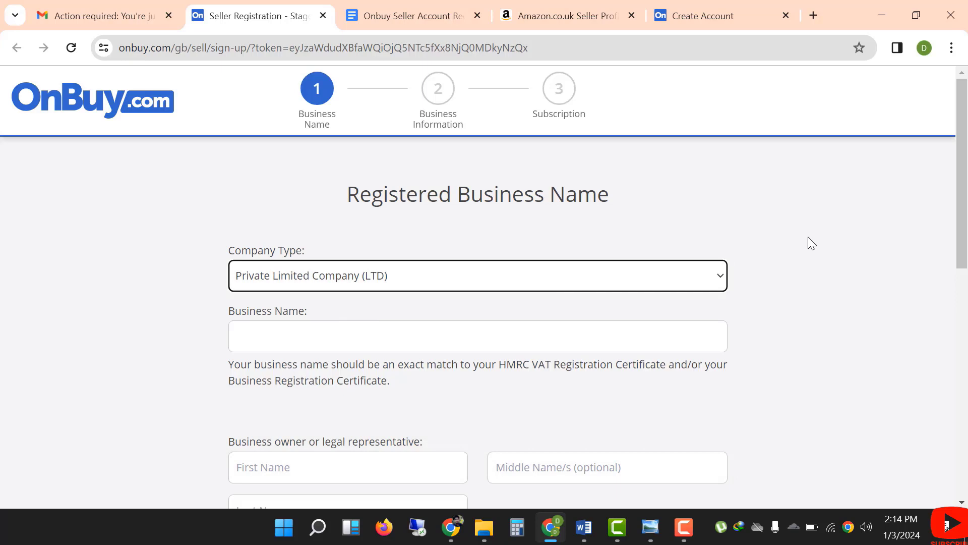
{"action": "left_click_drag", "start_coordinate": [962, 206], "coordinate": [961, 222]}
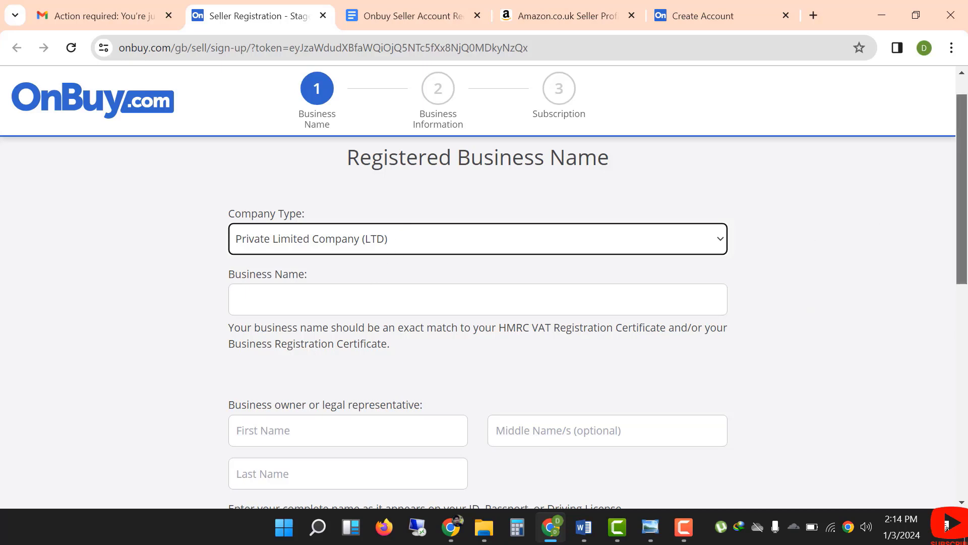
Review the business name, owner and address details, then continue to Business Information
{"action": "scroll", "coordinate": [605, 265], "scroll_direction": "down", "scroll_amount": 2}
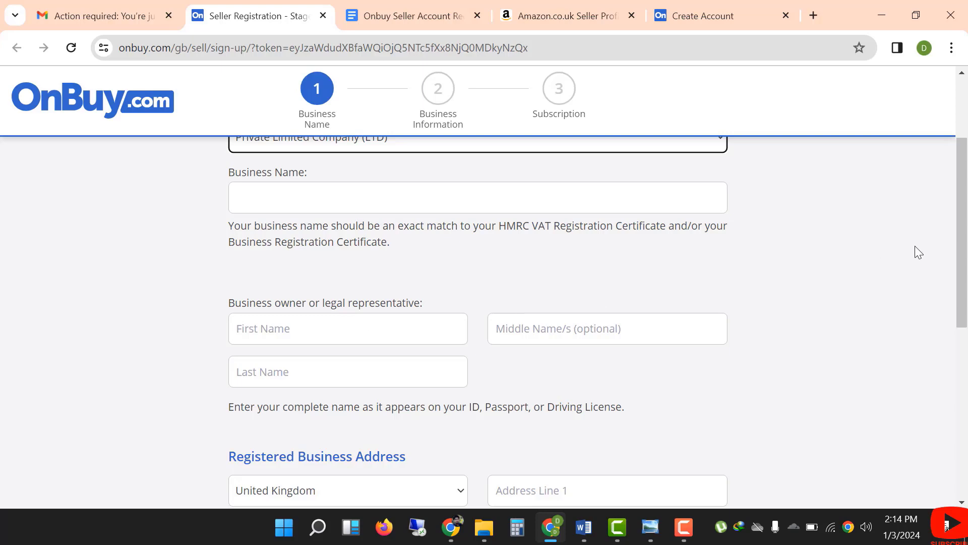
{"action": "scroll", "coordinate": [961, 247], "scroll_direction": "down", "scroll_amount": 4}
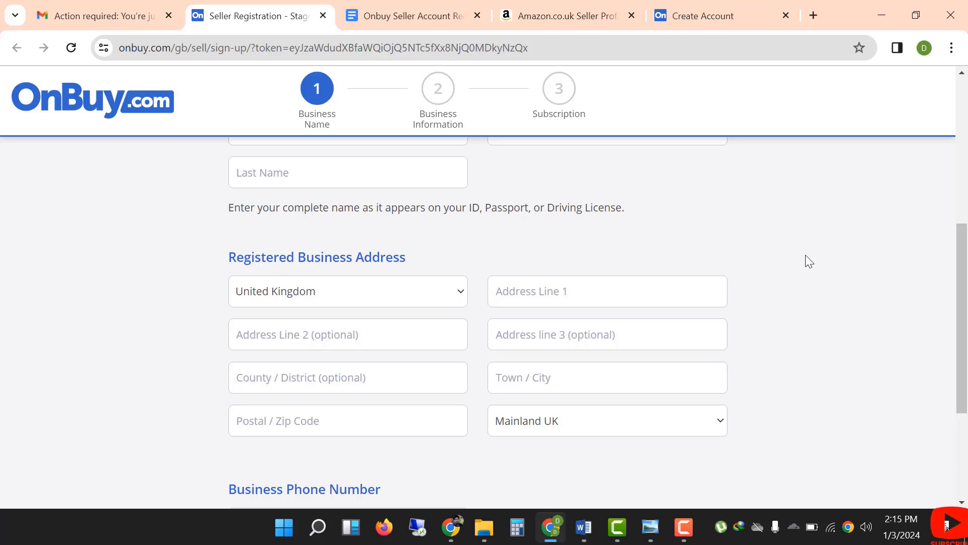
{"action": "scroll", "coordinate": [931, 302], "scroll_direction": "down", "scroll_amount": 4}
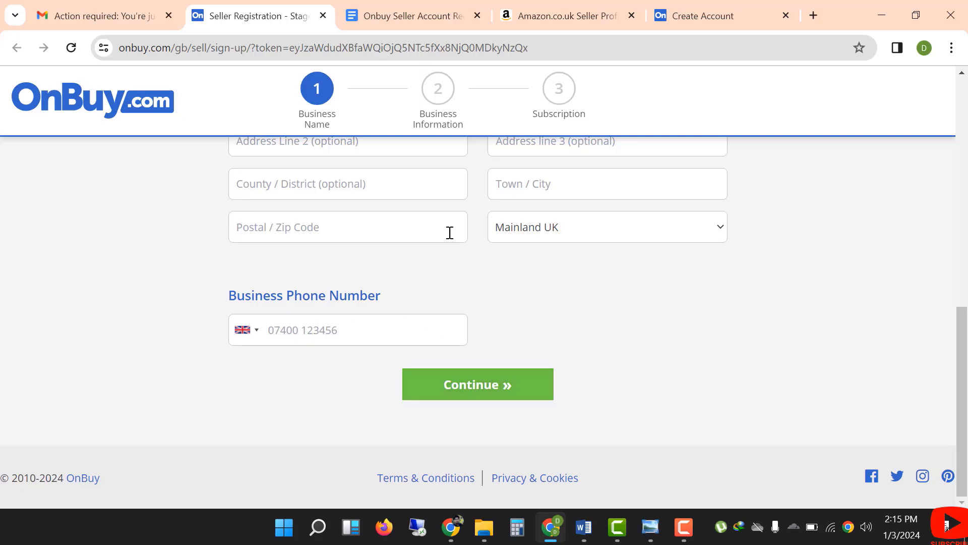
{"action": "scroll", "coordinate": [639, 281], "scroll_direction": "up", "scroll_amount": 5}
{"action": "scroll", "coordinate": [595, 247], "scroll_direction": "up", "scroll_amount": 3}
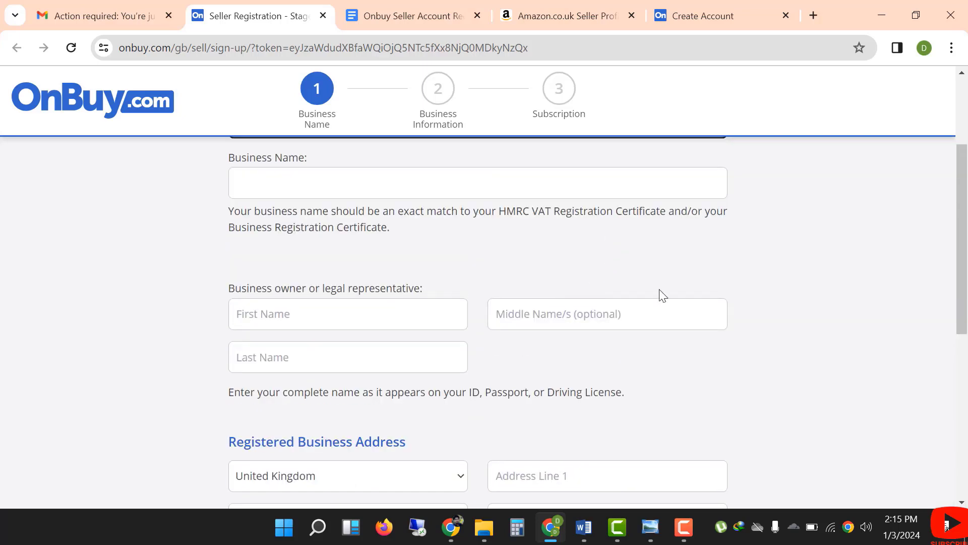
{"action": "scroll", "coordinate": [664, 382], "scroll_direction": "down", "scroll_amount": 3}
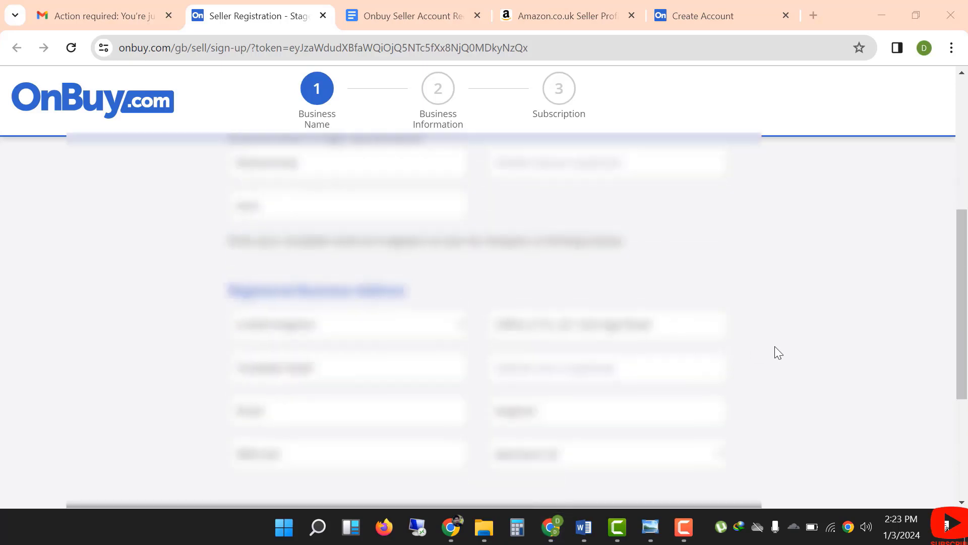
{"action": "scroll", "coordinate": [773, 350], "scroll_direction": "up", "scroll_amount": 5}
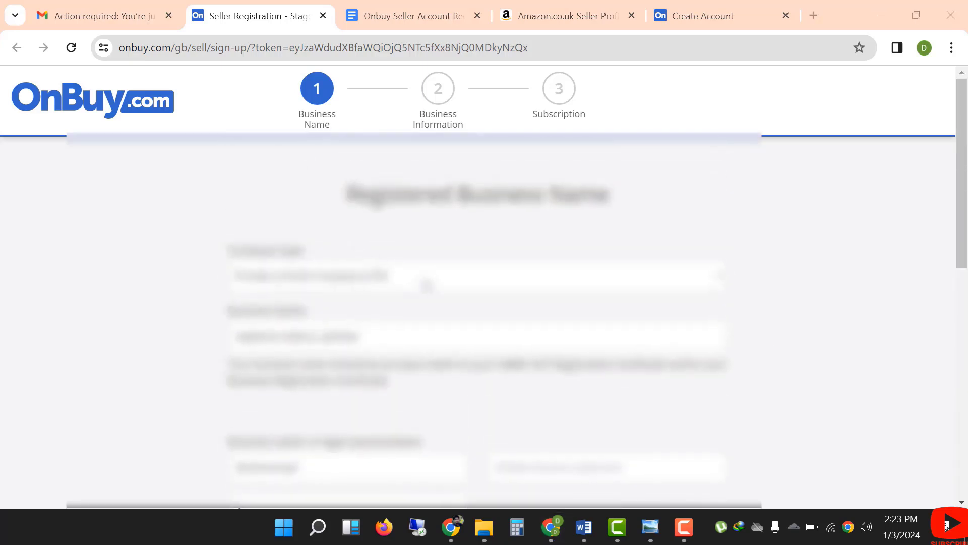
{"action": "scroll", "coordinate": [550, 314], "scroll_direction": "down", "scroll_amount": 8}
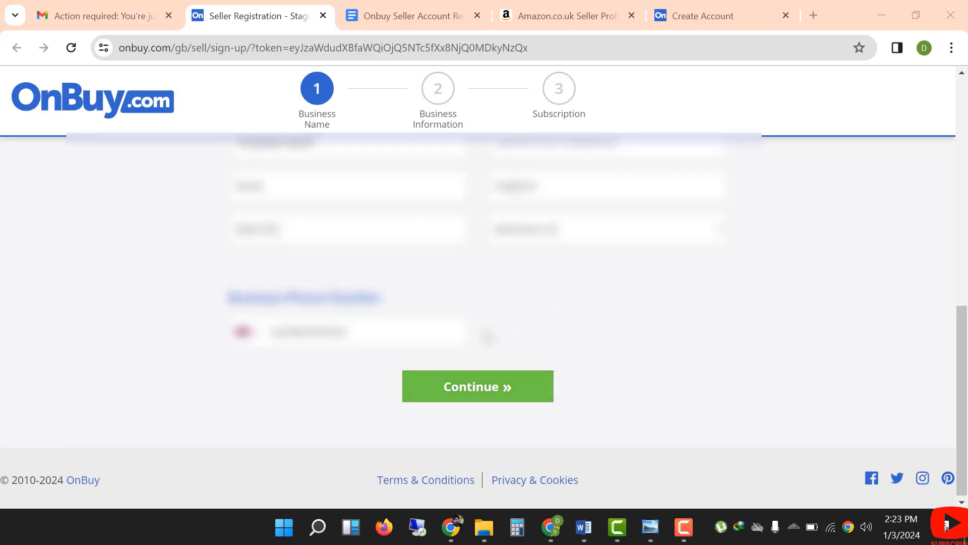
{"action": "left_click", "coordinate": [512, 390]}
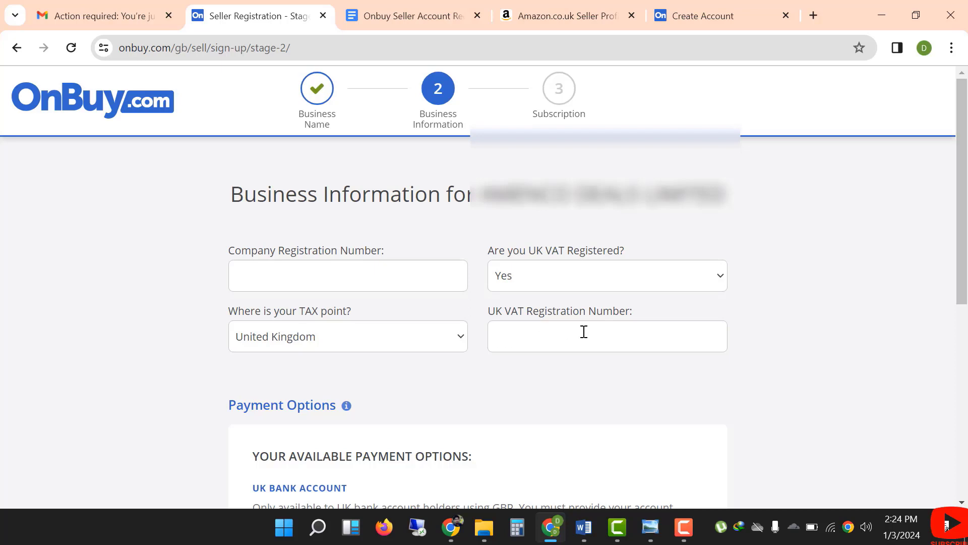
Answer No to UK VAT registration and review the registration number and Payment Options
{"action": "left_click", "coordinate": [687, 273]}
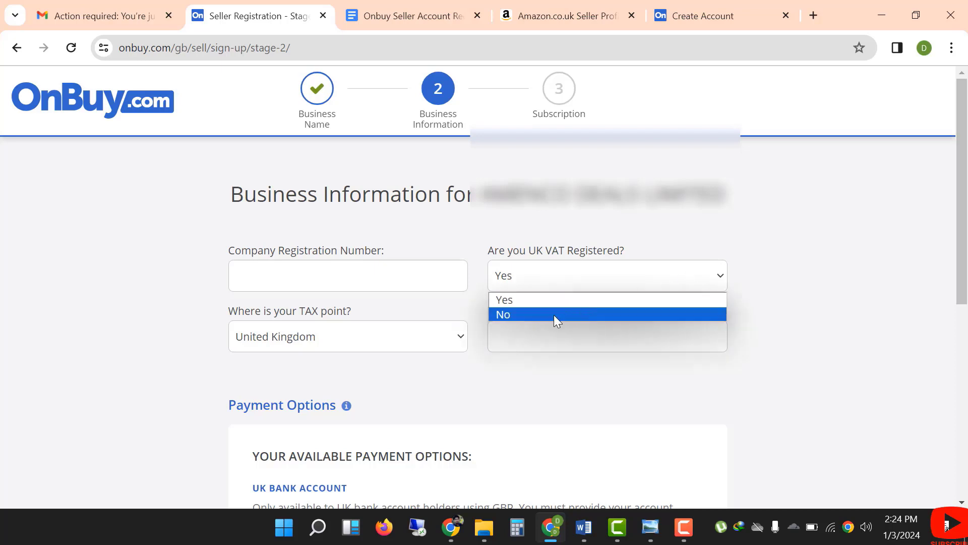
{"action": "left_click", "coordinate": [554, 315]}
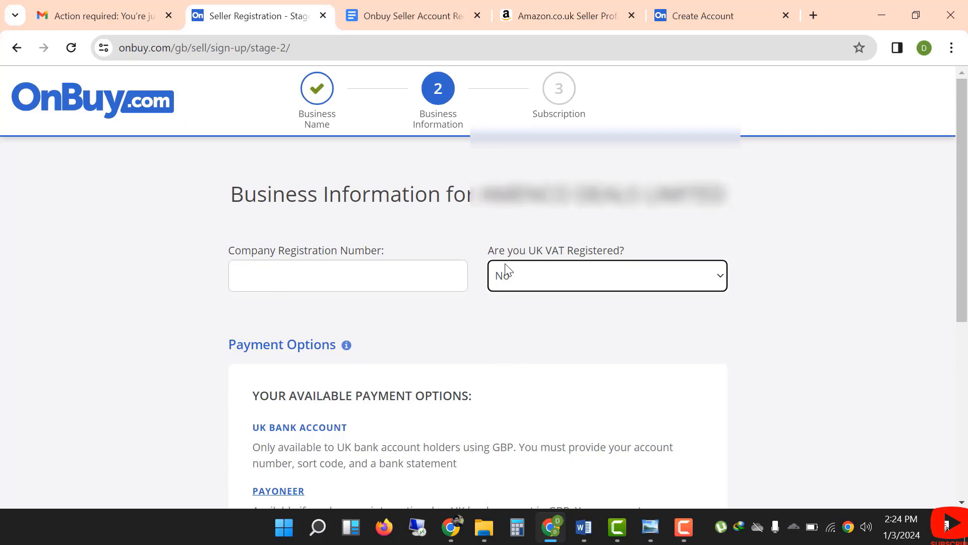
{"action": "scroll", "coordinate": [523, 273], "scroll_direction": "down", "scroll_amount": 2}
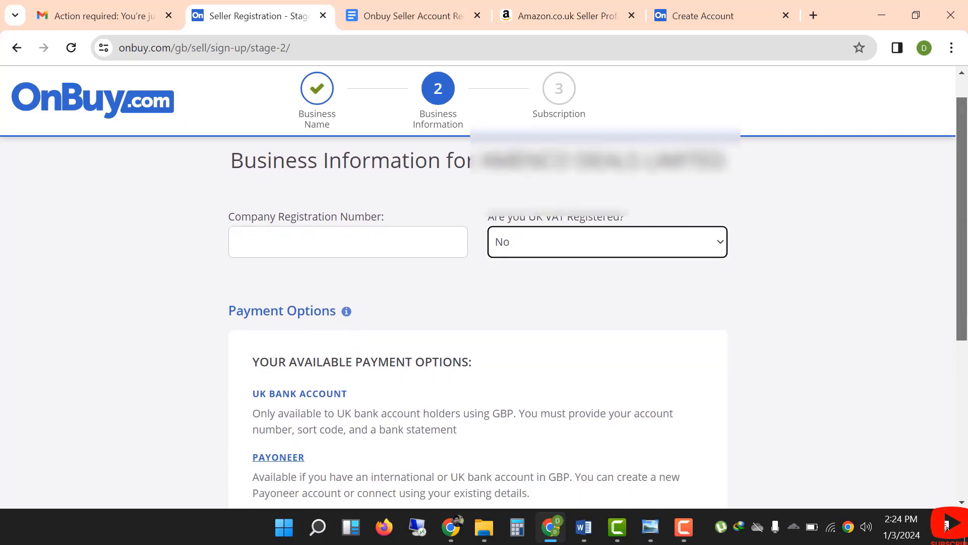
{"action": "scroll", "coordinate": [347, 91], "scroll_direction": "down", "scroll_amount": 3}
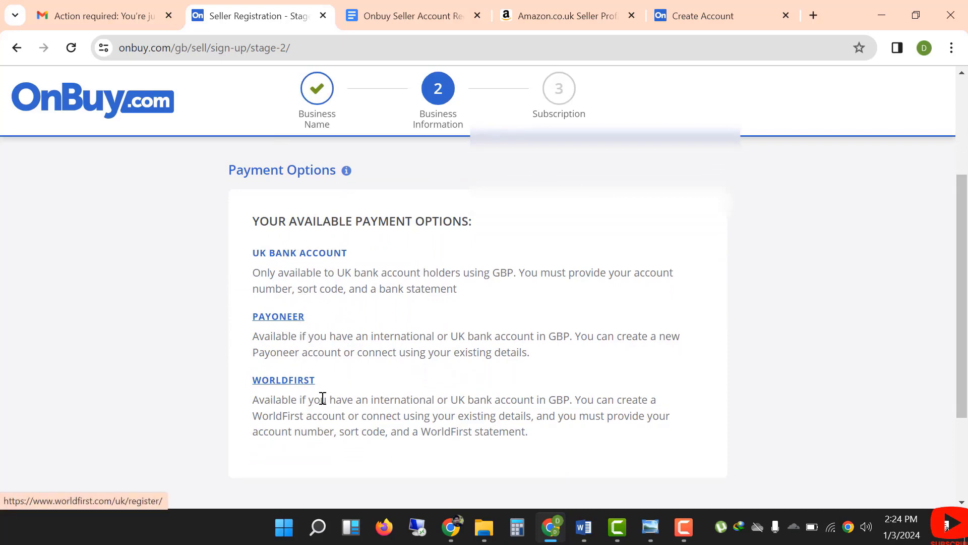
{"action": "scroll", "coordinate": [322, 398], "scroll_direction": "down", "scroll_amount": 3}
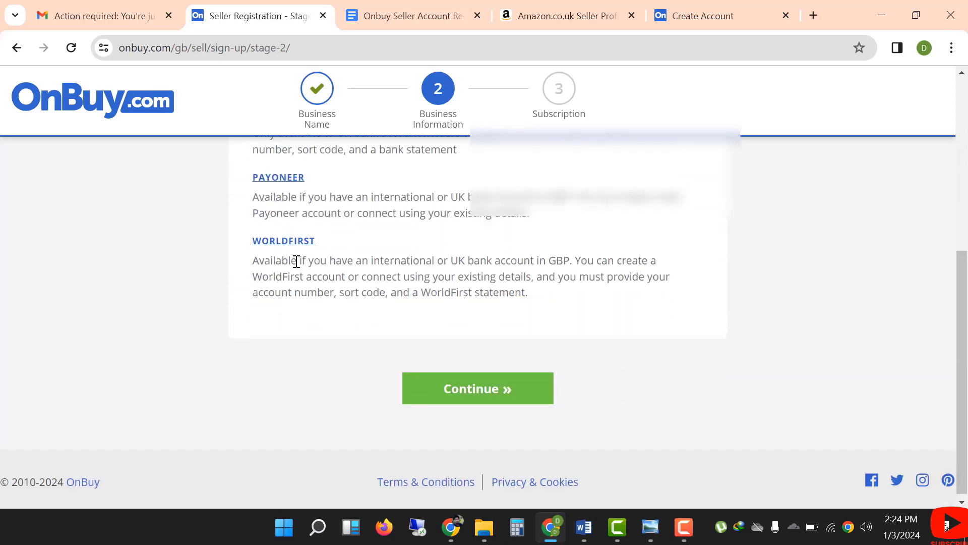
{"action": "scroll", "coordinate": [296, 261], "scroll_direction": "up", "scroll_amount": 6}
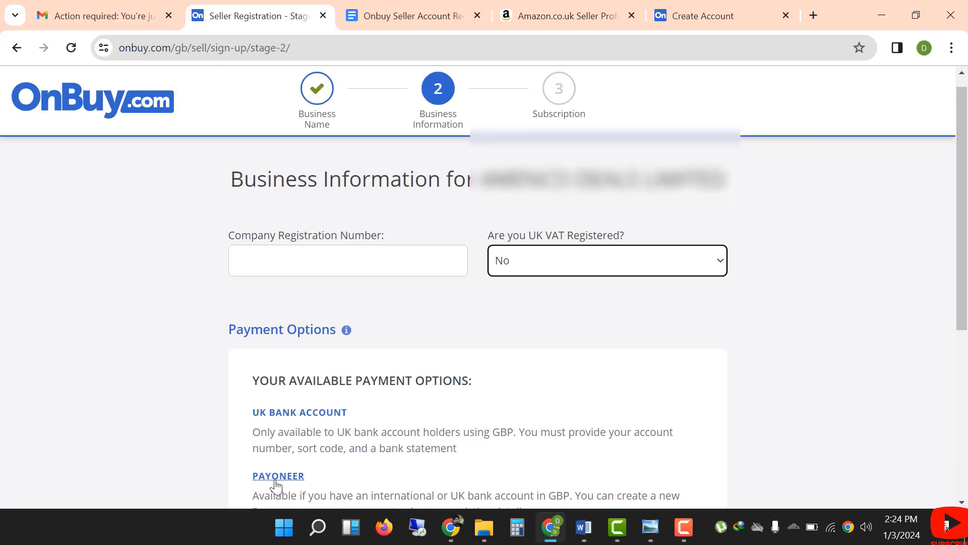
{"action": "scroll", "coordinate": [532, 342], "scroll_direction": "down", "scroll_amount": 6}
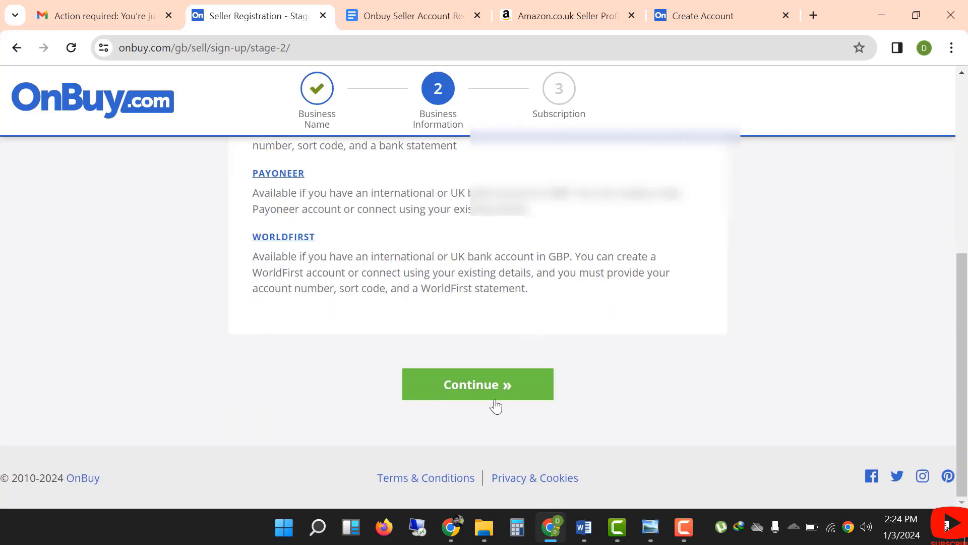
{"action": "scroll", "coordinate": [565, 343], "scroll_direction": "up", "scroll_amount": 5}
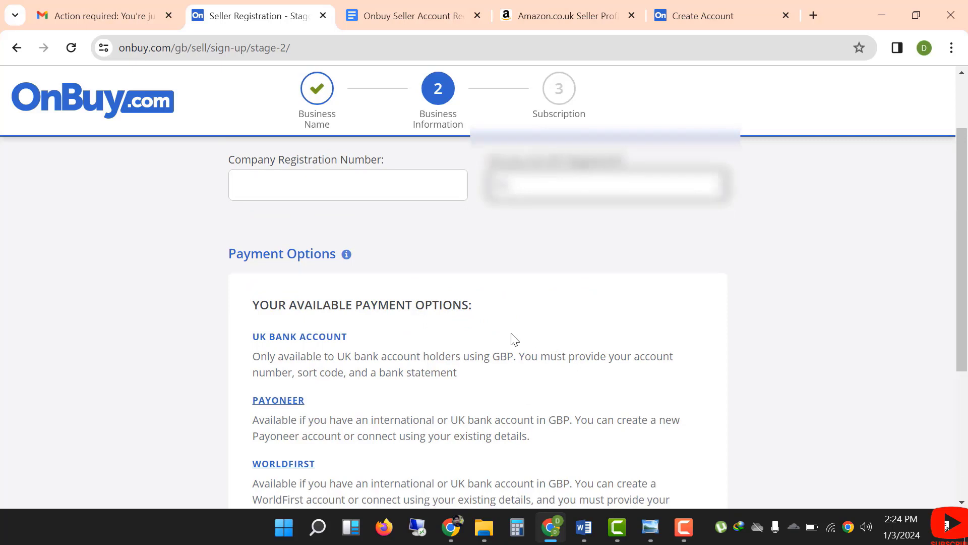
{"action": "scroll", "coordinate": [510, 339], "scroll_direction": "up", "scroll_amount": 2}
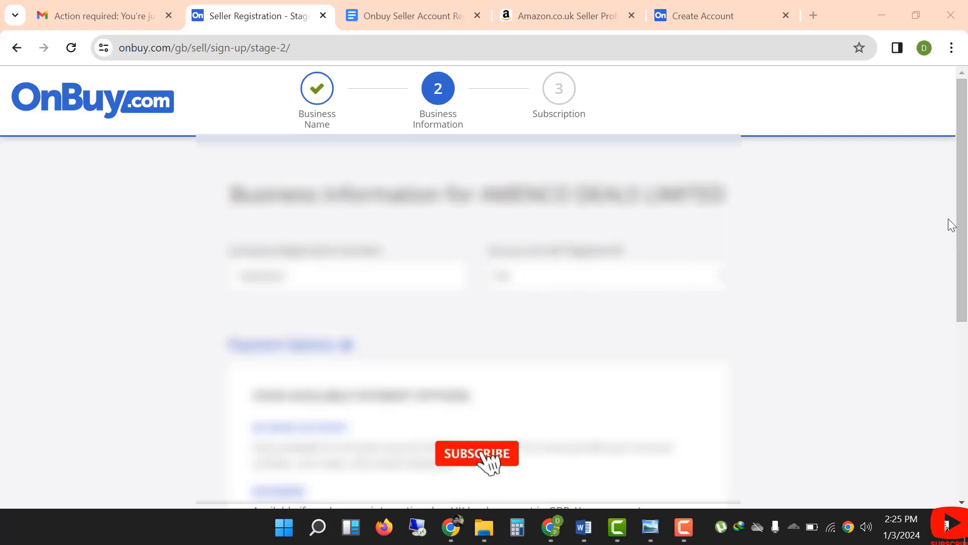
{"action": "scroll", "coordinate": [963, 302], "scroll_direction": "down", "scroll_amount": 3}
{"action": "scroll", "coordinate": [963, 318], "scroll_direction": "down", "scroll_amount": 3}
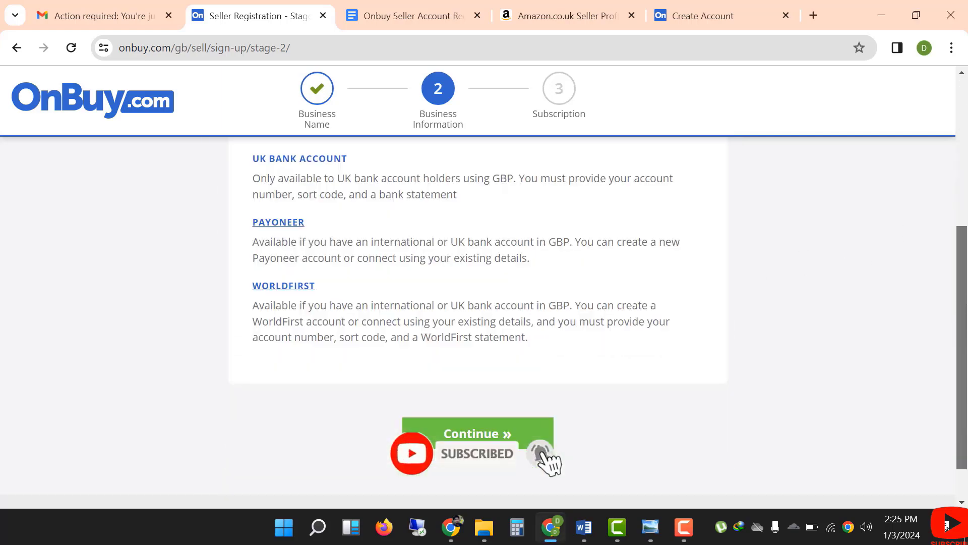
{"action": "left_click", "coordinate": [504, 433]}
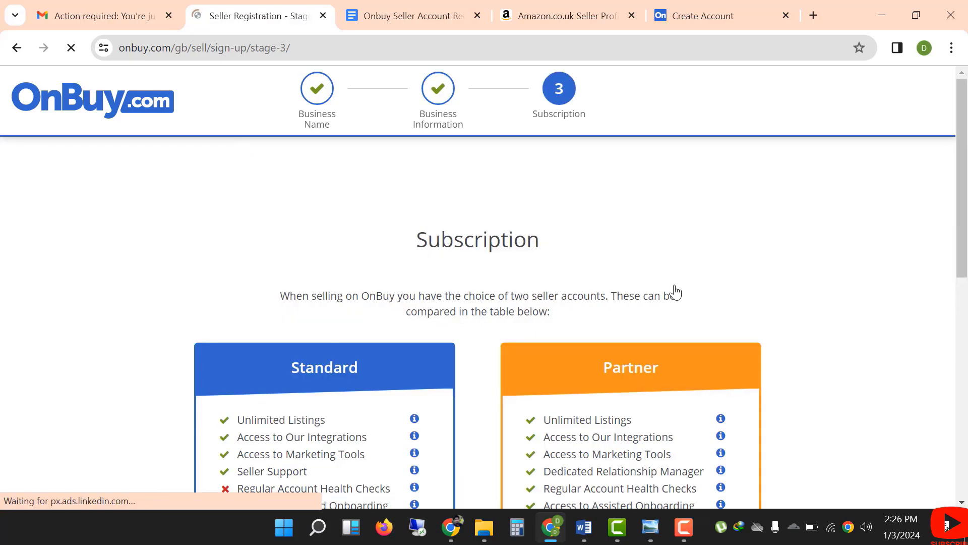
{"action": "mouse_move", "coordinate": [967, 236]}
{"action": "left_mouse_down"}
{"action": "mouse_move", "coordinate": [966, 324]}
{"action": "mouse_move", "coordinate": [967, 244]}
{"action": "left_mouse_up"}
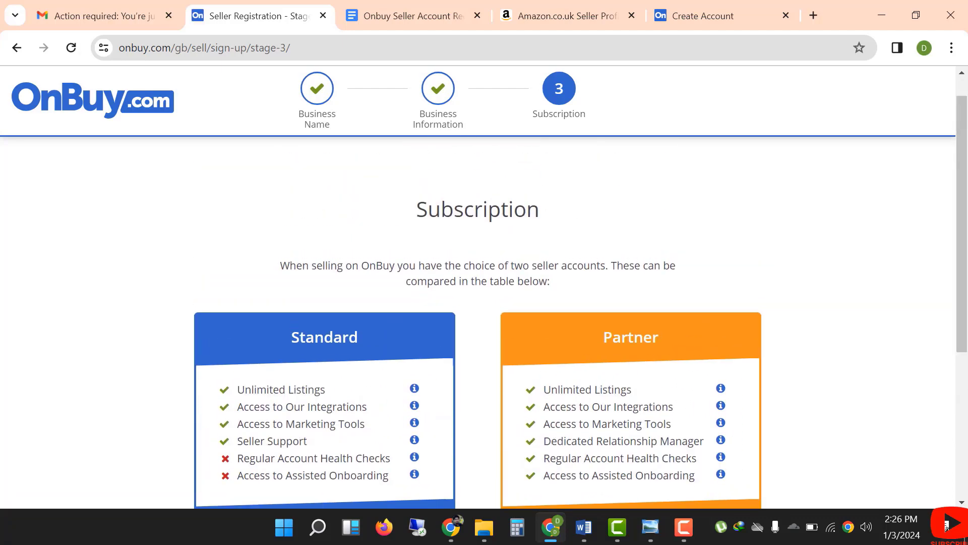
{"action": "scroll", "coordinate": [964, 342], "scroll_direction": "down", "scroll_amount": 3}
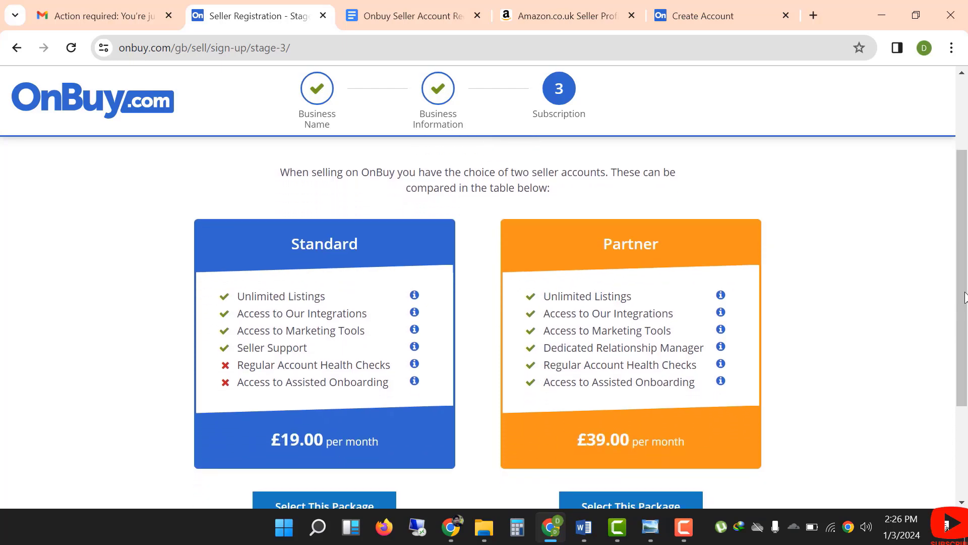
{"action": "scroll", "coordinate": [964, 342], "scroll_direction": "up", "scroll_amount": 1}
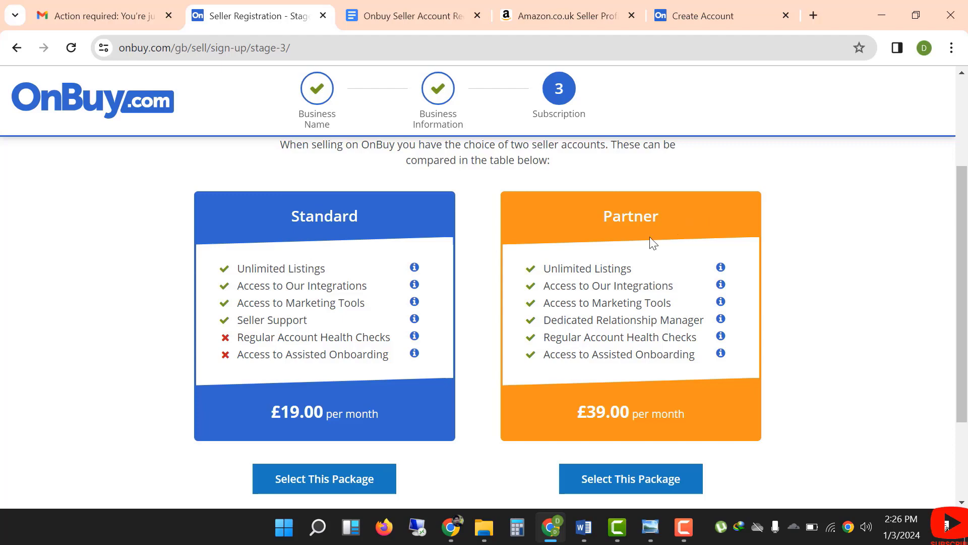
{"action": "left_click_drag", "start_coordinate": [249, 416], "coordinate": [383, 416]}
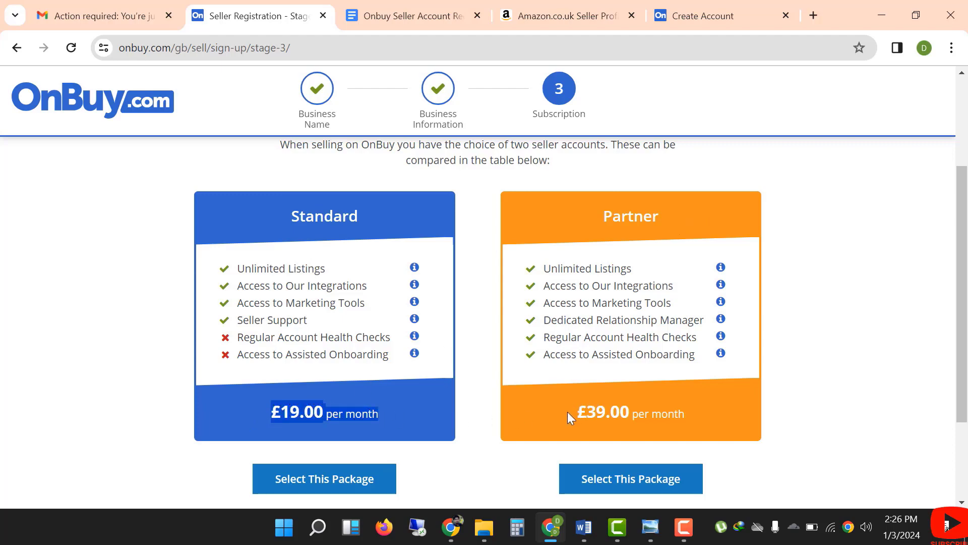
{"action": "left_click_drag", "start_coordinate": [567, 411], "coordinate": [692, 416]}
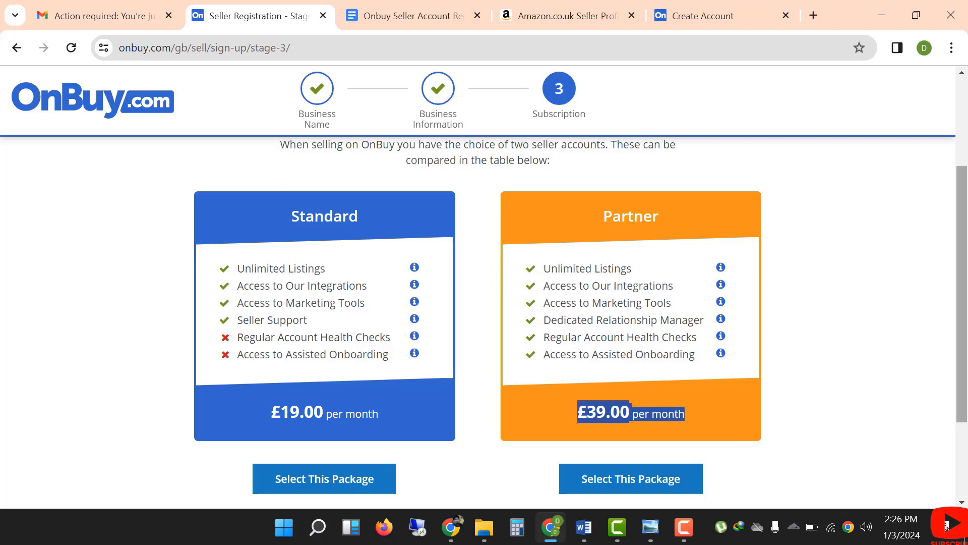
{"action": "scroll", "coordinate": [751, 292], "scroll_direction": "up", "scroll_amount": 3}
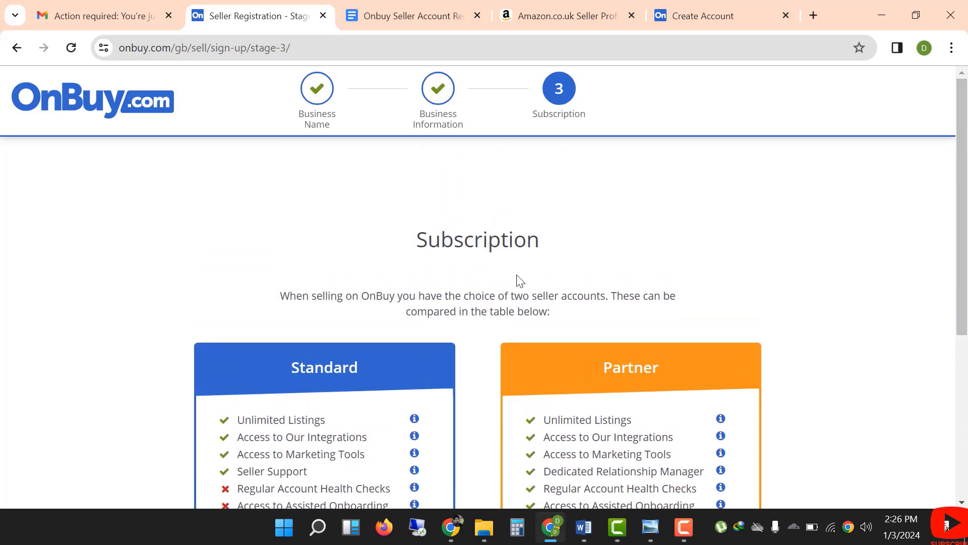
{"action": "scroll", "coordinate": [961, 212], "scroll_direction": "down", "scroll_amount": 2}
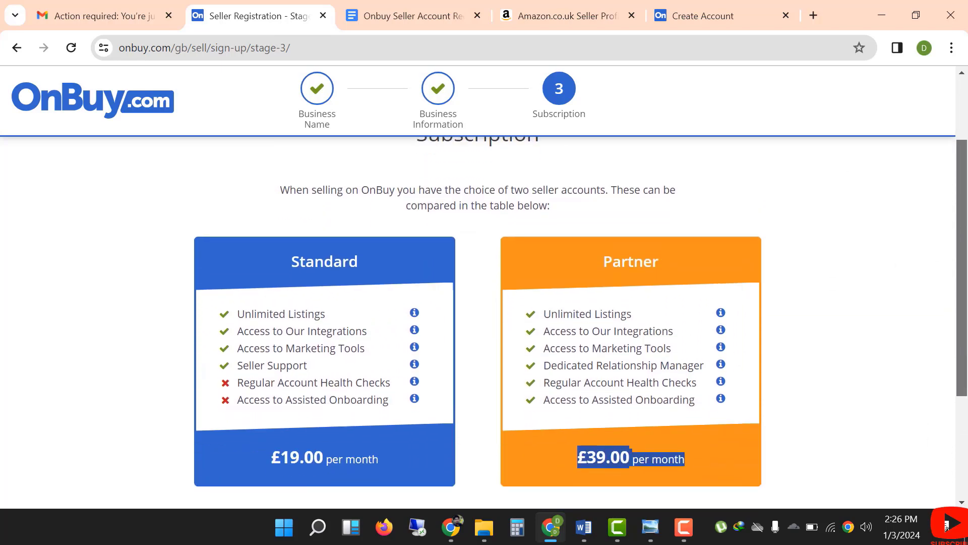
{"action": "scroll", "coordinate": [961, 252], "scroll_direction": "down", "scroll_amount": 1}
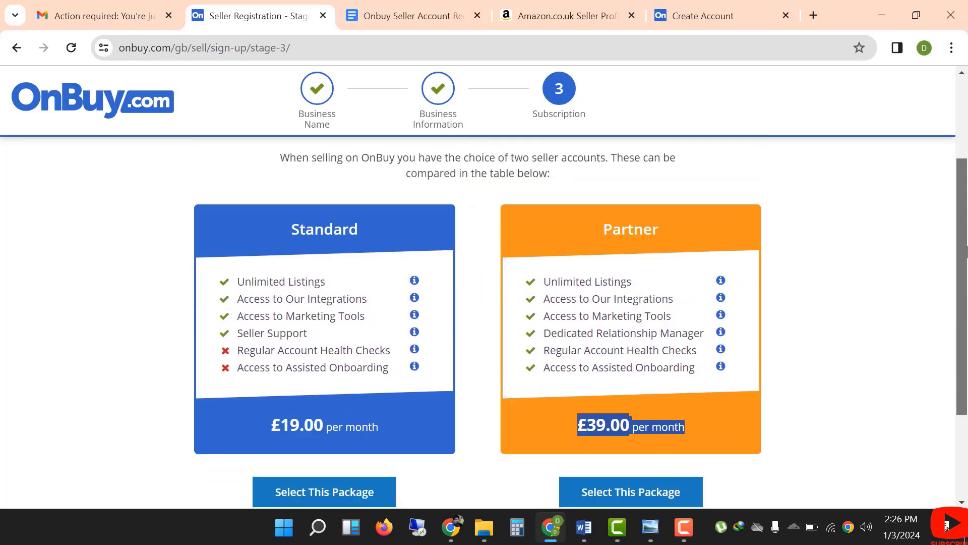
{"action": "scroll", "coordinate": [965, 251], "scroll_direction": "up", "scroll_amount": 3}
{"action": "scroll", "coordinate": [961, 252], "scroll_direction": "down", "scroll_amount": 4}
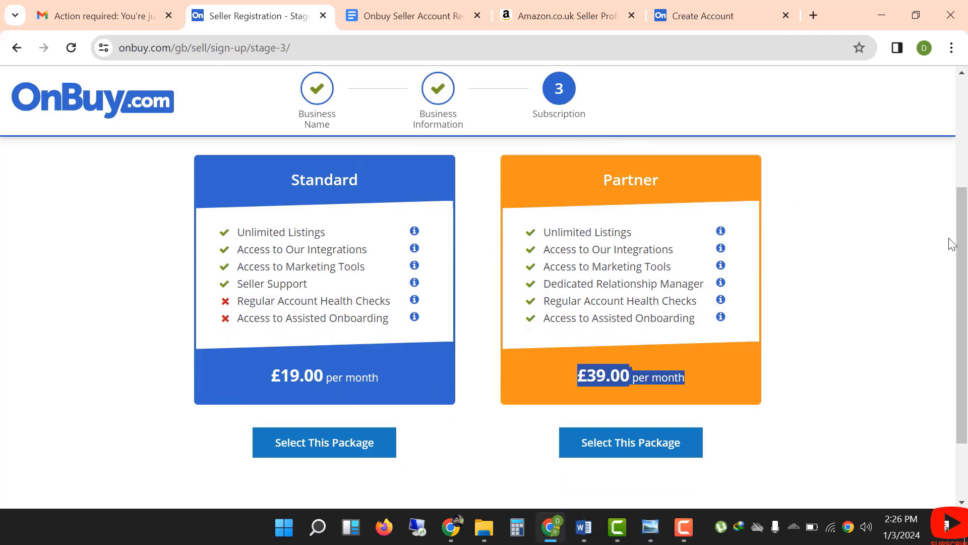
{"action": "scroll", "coordinate": [953, 242], "scroll_direction": "up", "scroll_amount": 4}
{"action": "scroll", "coordinate": [953, 242], "scroll_direction": "down", "scroll_amount": 5}
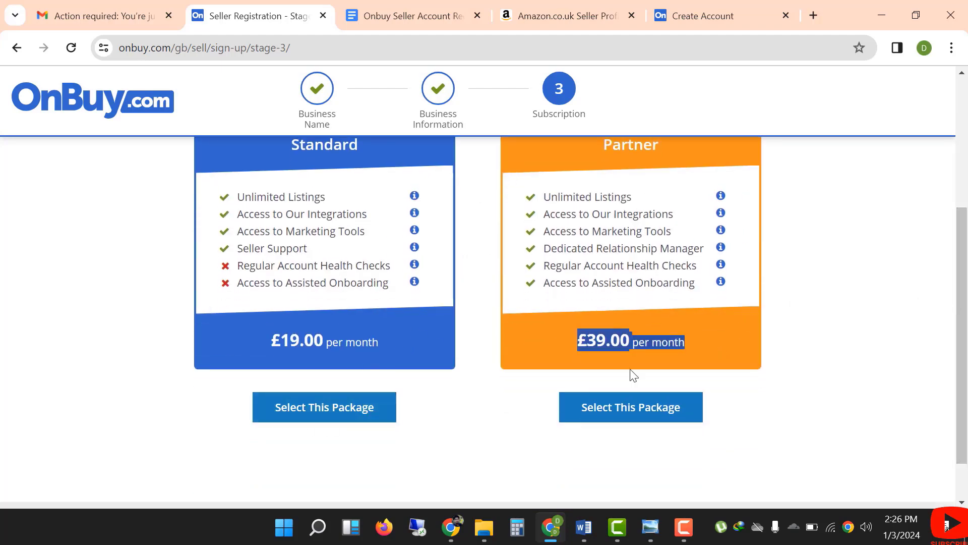
{"action": "left_click", "coordinate": [482, 418]}
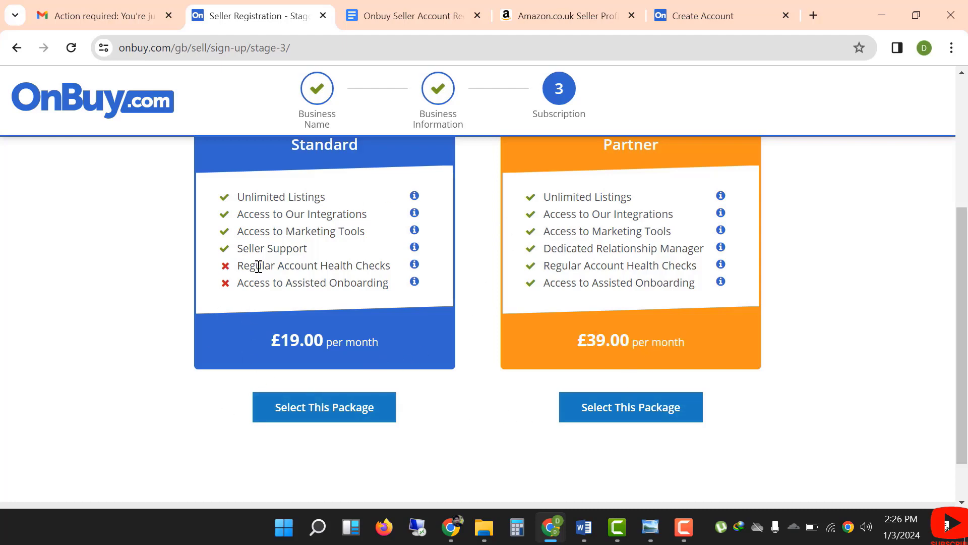
Select the Standard £19.00 package and review the payment form showing the £22.80 total
{"action": "left_click", "coordinate": [314, 411]}
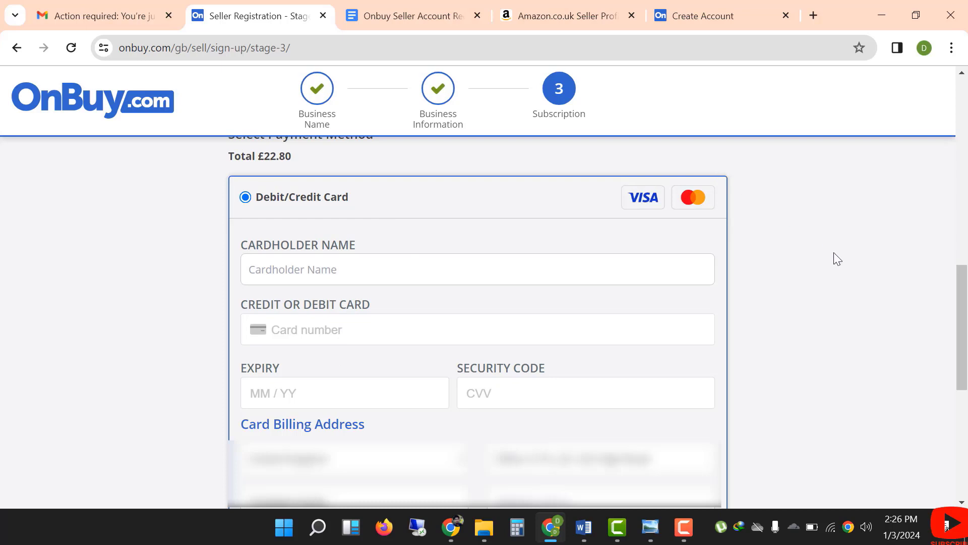
{"action": "left_click_drag", "start_coordinate": [963, 328], "coordinate": [951, 348]}
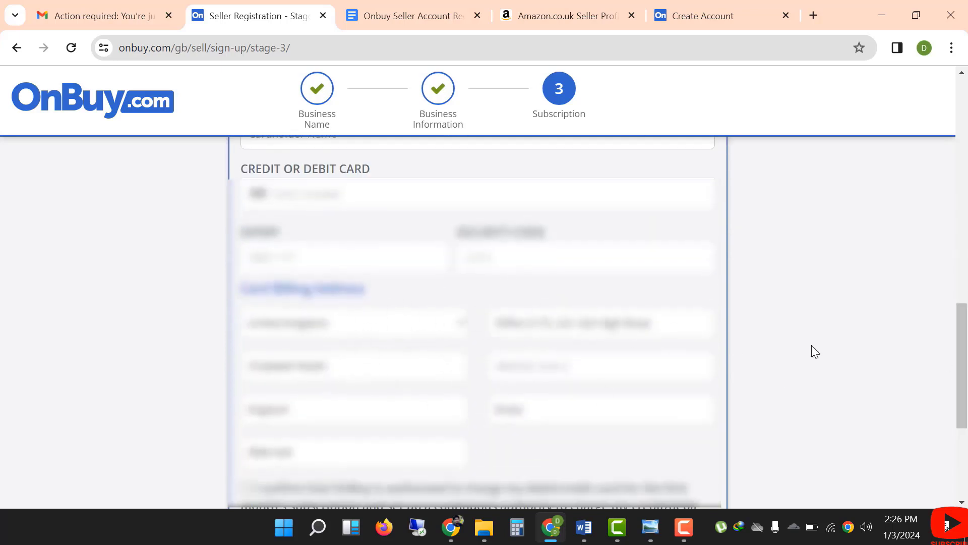
{"action": "left_click_drag", "start_coordinate": [962, 367], "coordinate": [946, 304]}
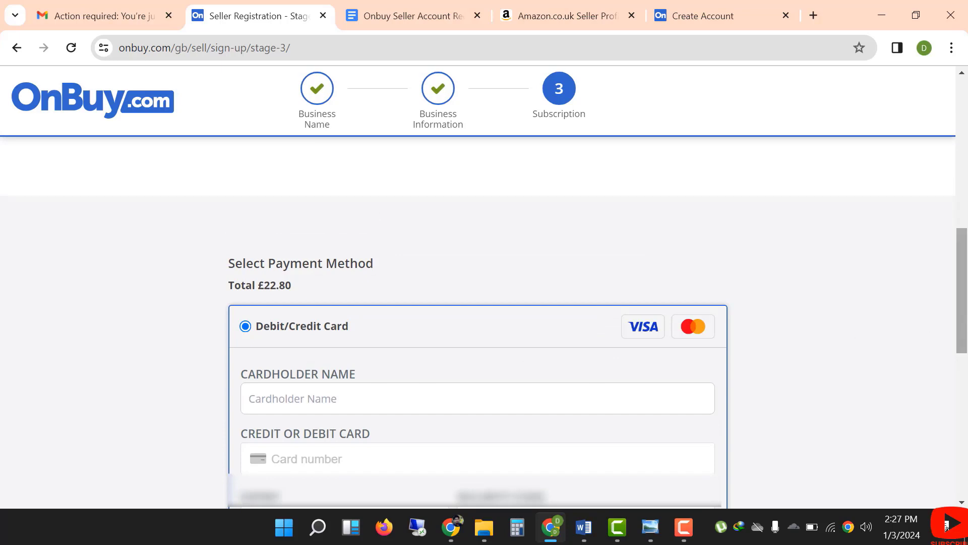
{"action": "scroll", "coordinate": [657, 334], "scroll_direction": "down", "scroll_amount": 2}
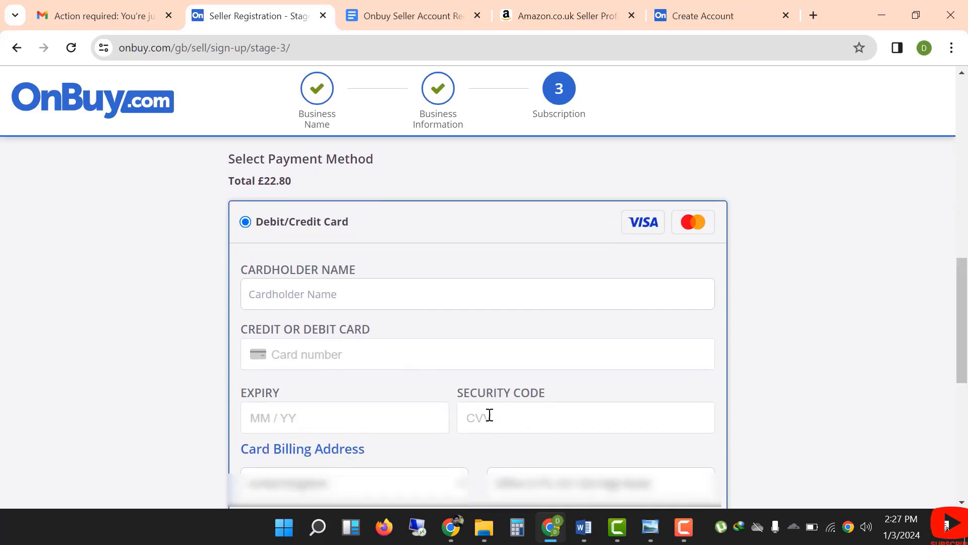
{"action": "left_click_drag", "start_coordinate": [962, 339], "coordinate": [962, 434]}
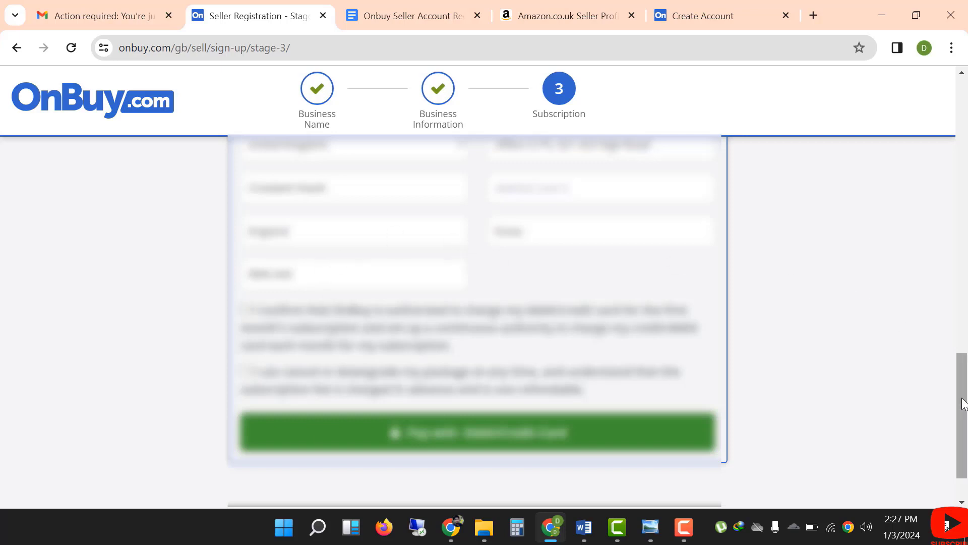
{"action": "left_click_drag", "start_coordinate": [964, 408], "coordinate": [966, 346]}
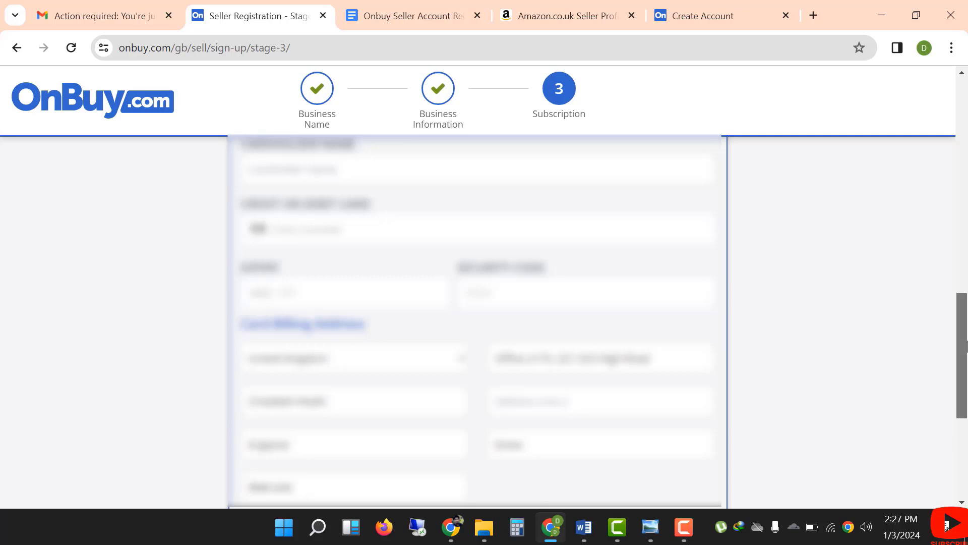
{"action": "left_click_drag", "start_coordinate": [965, 347], "coordinate": [966, 248]}
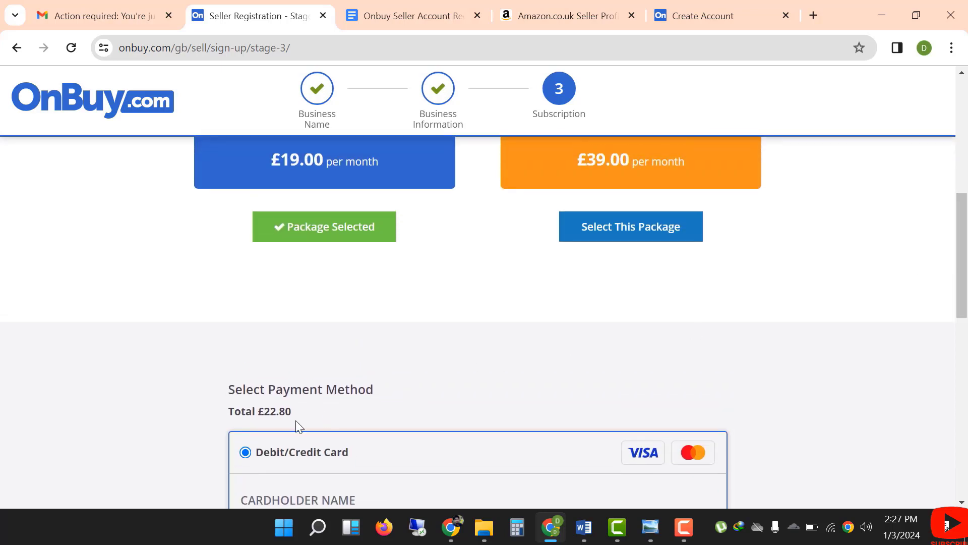
{"action": "left_click_drag", "start_coordinate": [300, 413], "coordinate": [264, 414]}
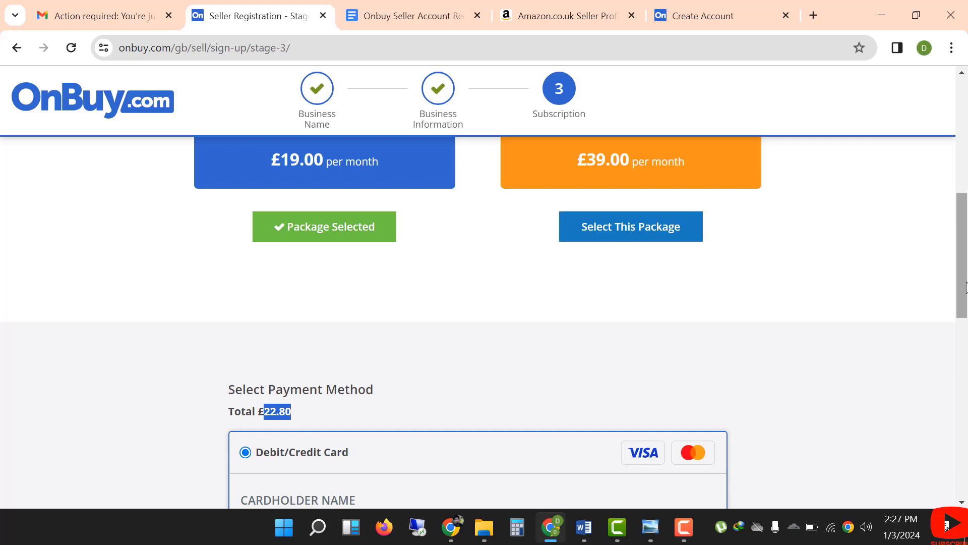
{"action": "left_click_drag", "start_coordinate": [966, 265], "coordinate": [966, 328]}
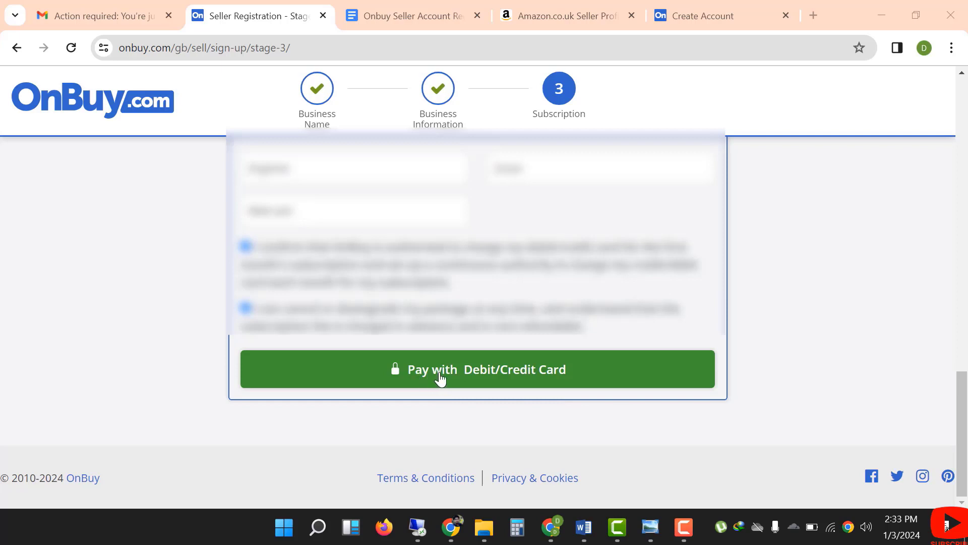
Submit the card payment and enter the verification code received by SMS
{"action": "left_click", "coordinate": [440, 378]}
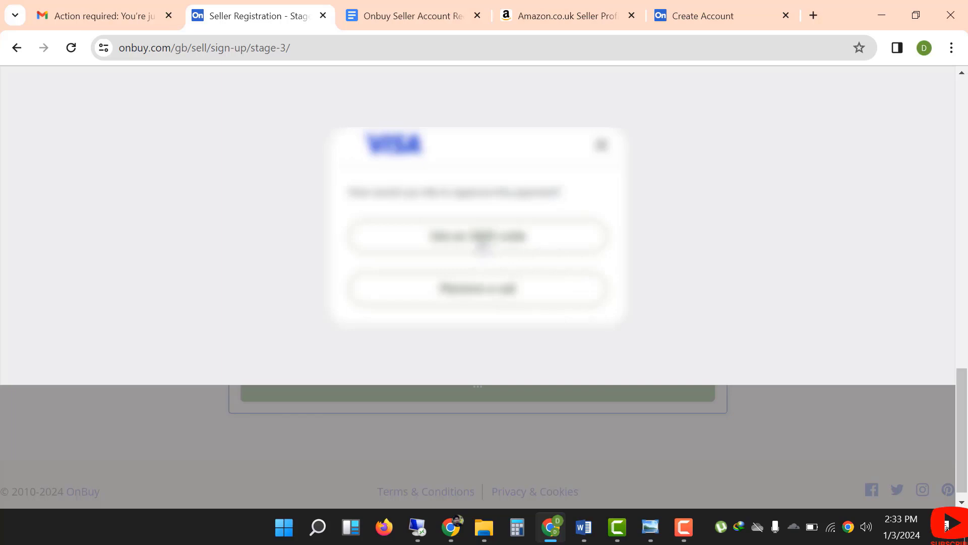
{"action": "left_click", "coordinate": [483, 237]}
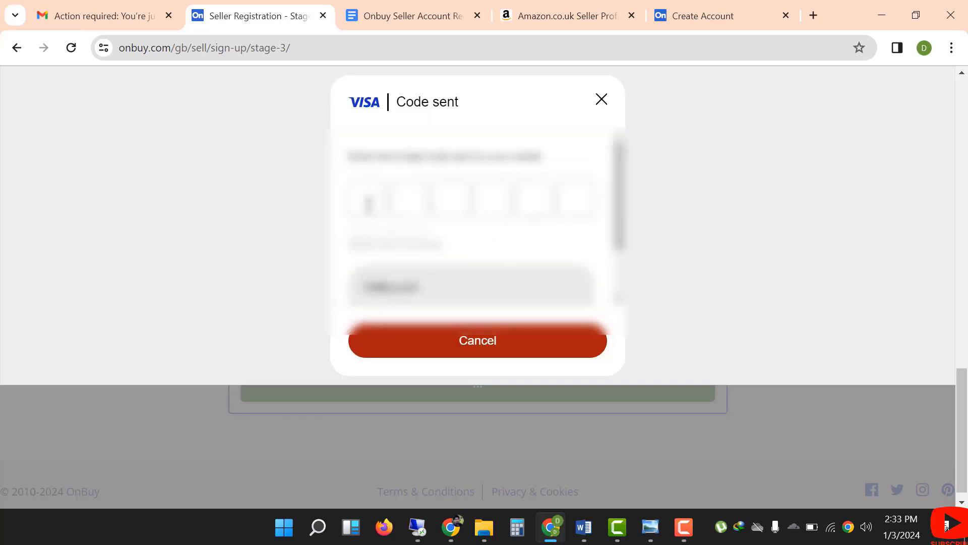
{"action": "left_click", "coordinate": [367, 198]}
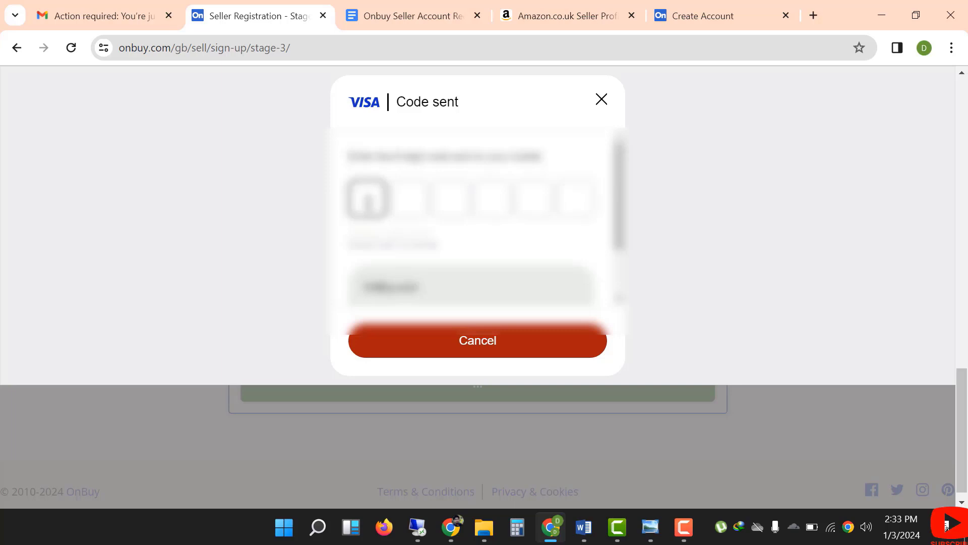
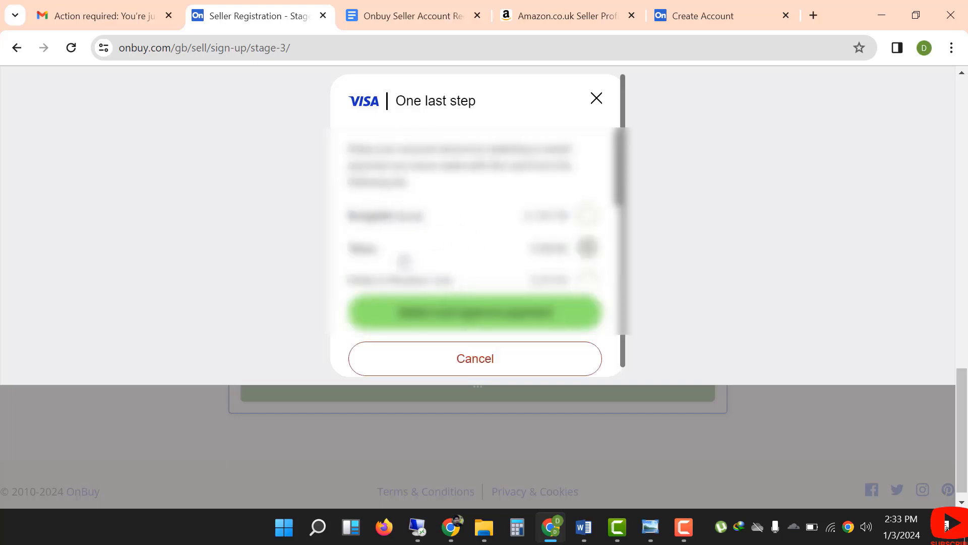
Pick the fourth verification option and approve the payment
{"action": "scroll", "coordinate": [408, 247], "scroll_direction": "down", "scroll_amount": 1}
{"action": "scroll", "coordinate": [408, 245], "scroll_direction": "down", "scroll_amount": 1}
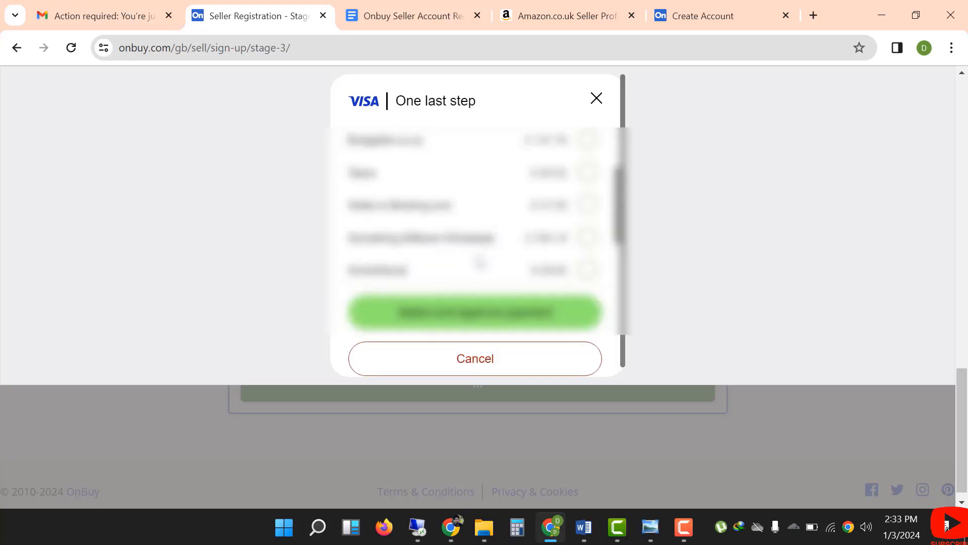
{"action": "left_click", "coordinate": [460, 246]}
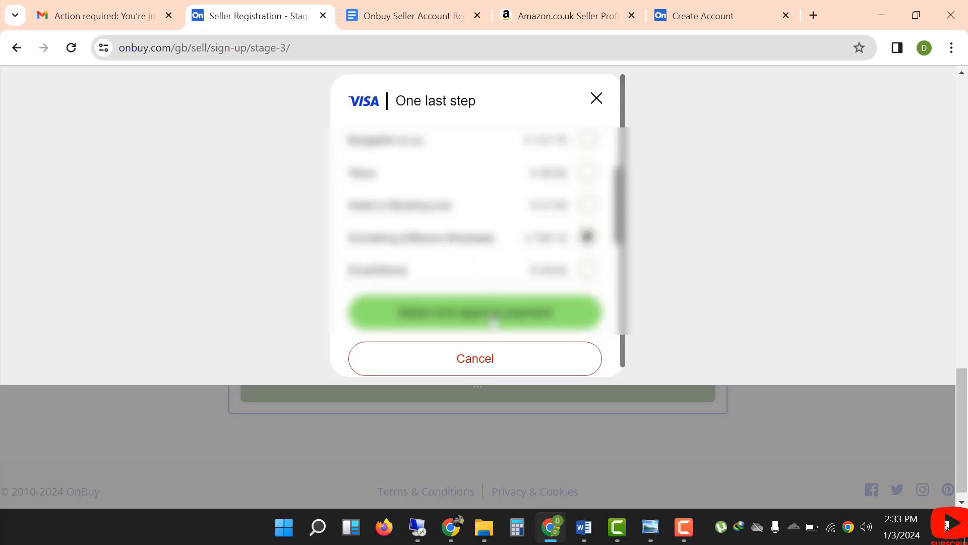
{"action": "left_click", "coordinate": [493, 321]}
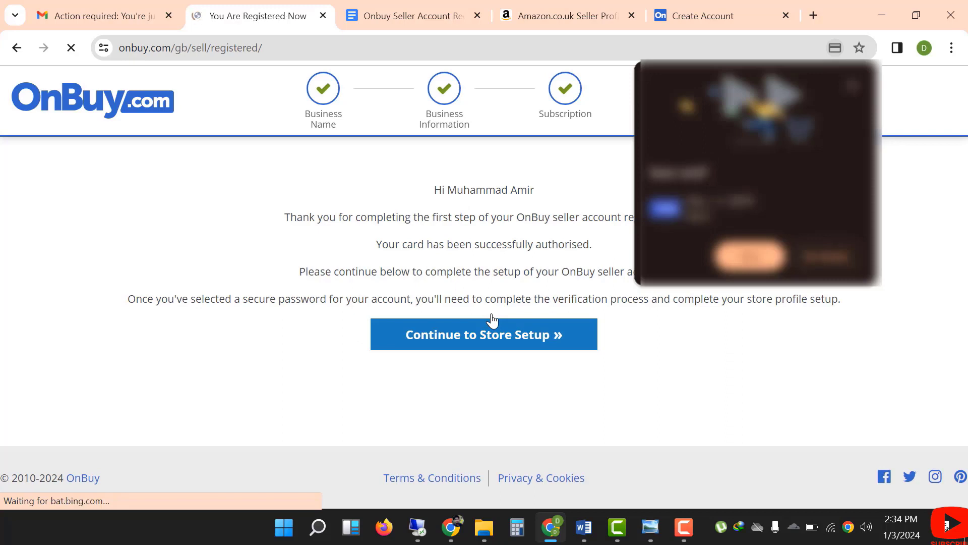
Close the popup covering the 'You Are Registered Now' confirmation page
{"action": "left_click", "coordinate": [857, 90]}
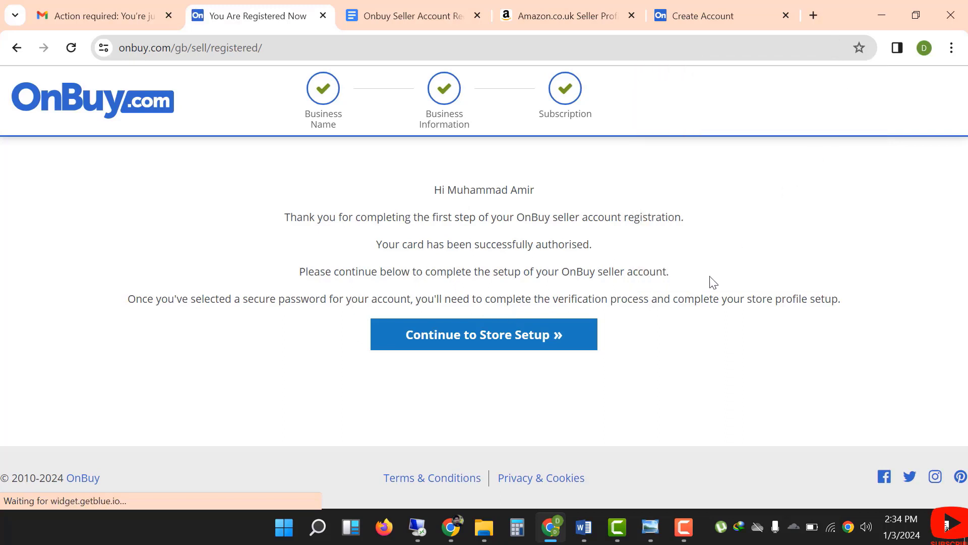